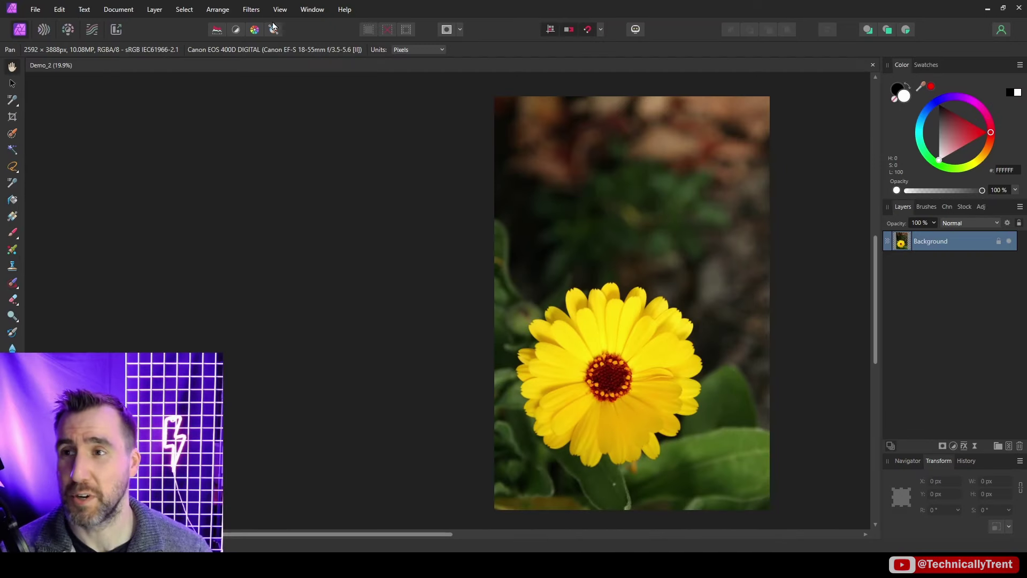
left_click(251, 9)
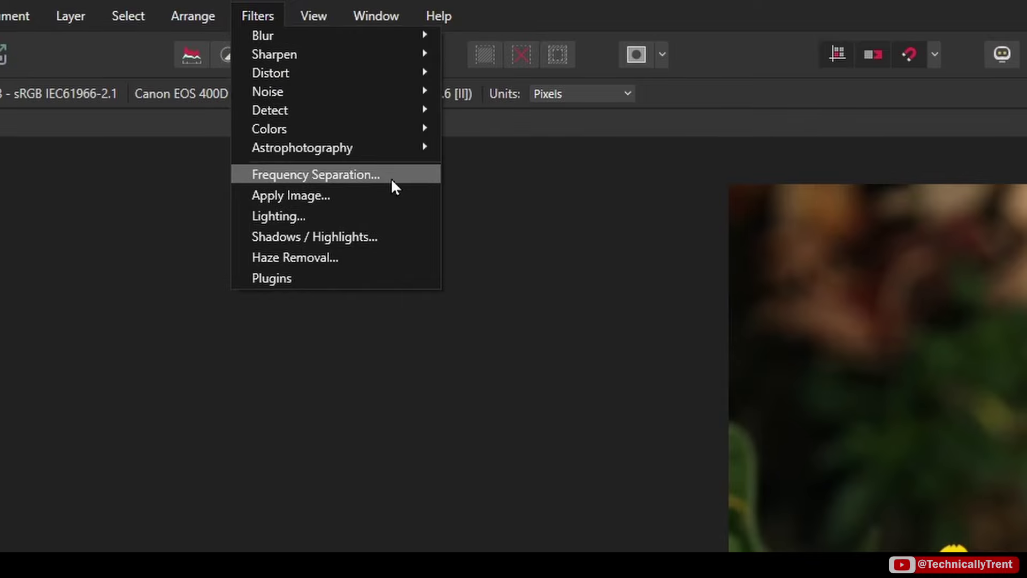
key("Escape")
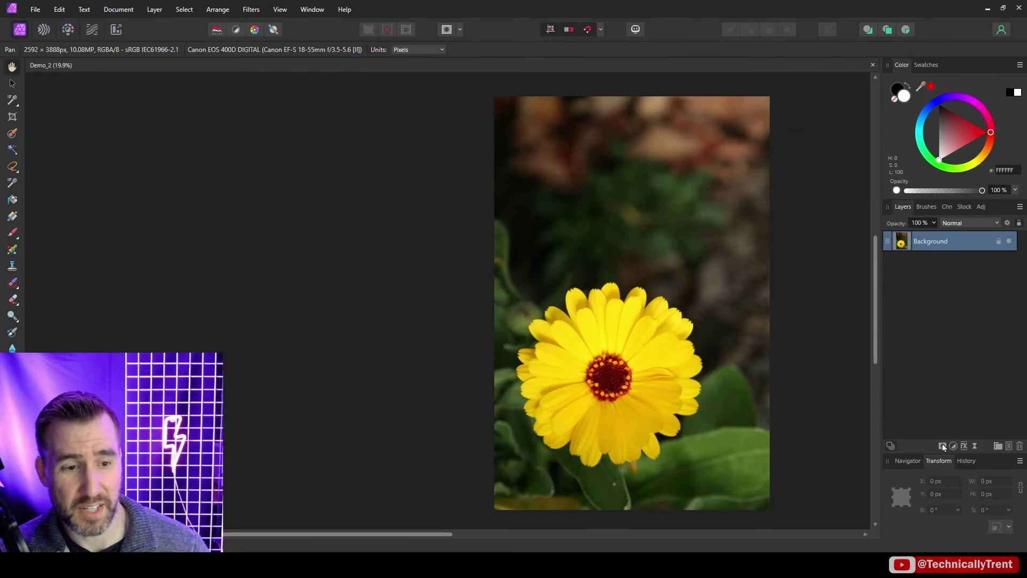
left_click(942, 444)
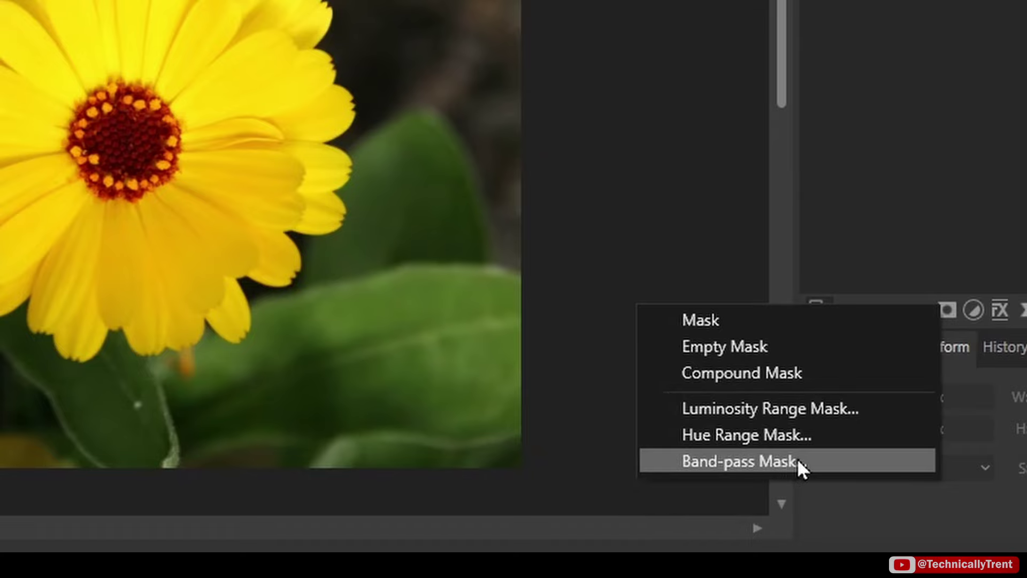
key("Escape")
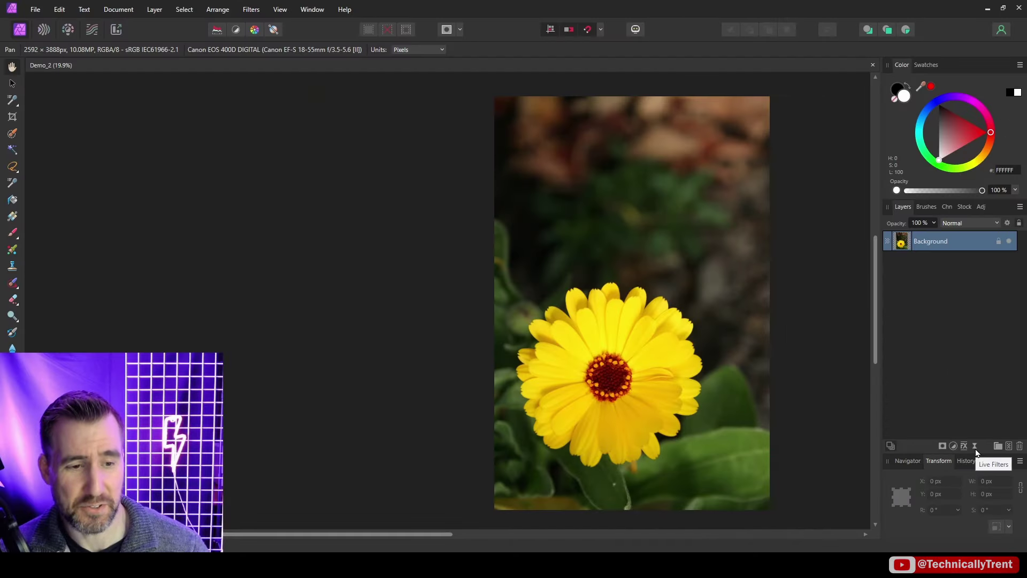
left_click(974, 449)
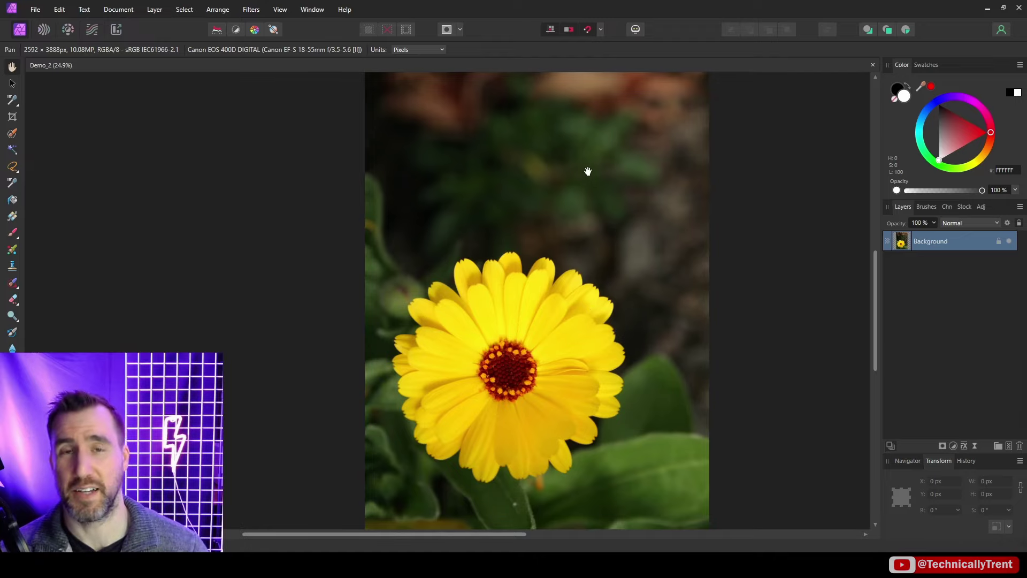
Step: Apply a live Gaussian Blur with a radius of 4.8 px to the flower photo's Background layer
scroll(580, 174, "up", 10)
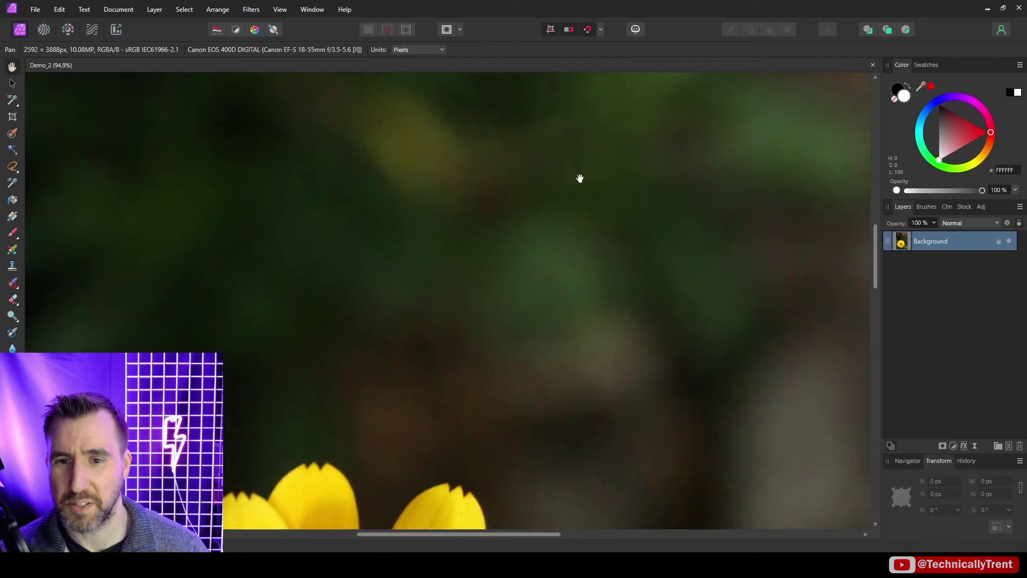
key("Tab")
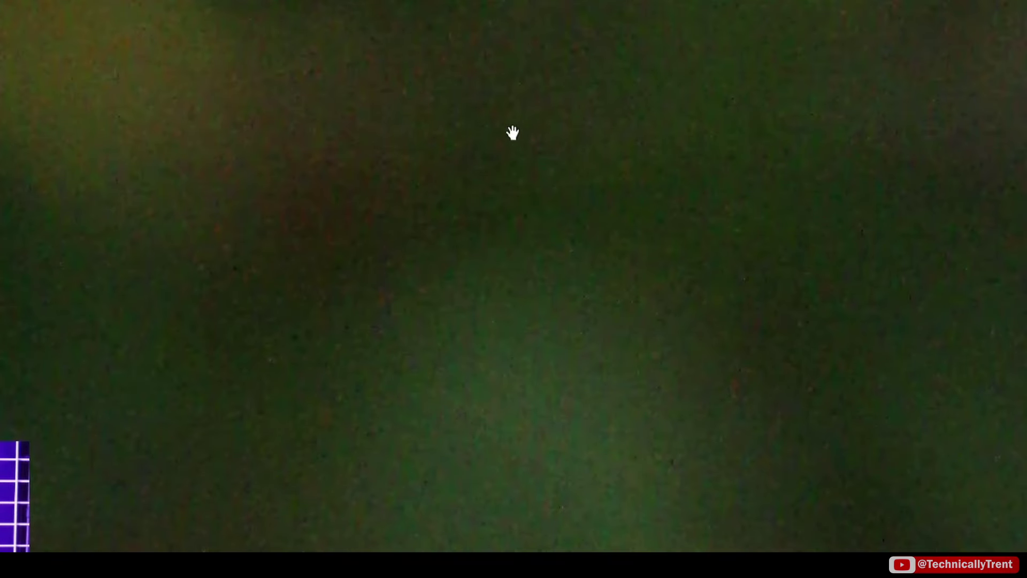
key("Tab")
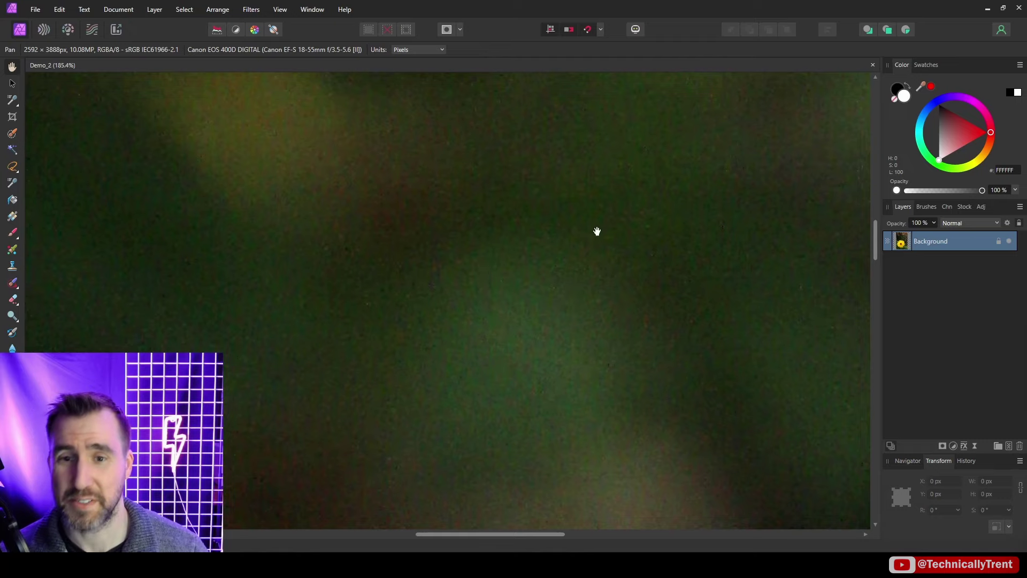
left_click(976, 446)
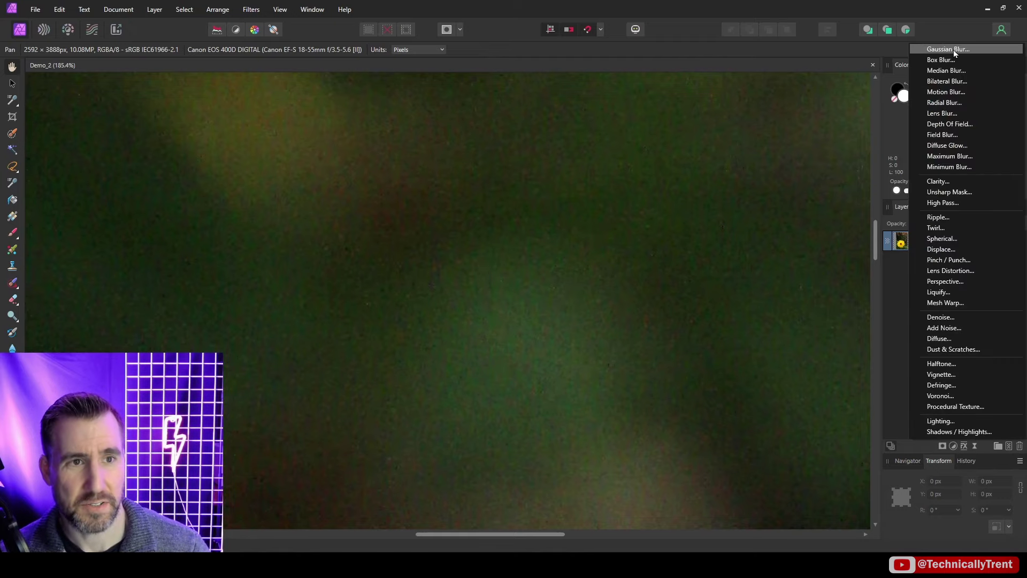
left_click(949, 50)
left_click_drag(688, 485, 687, 486)
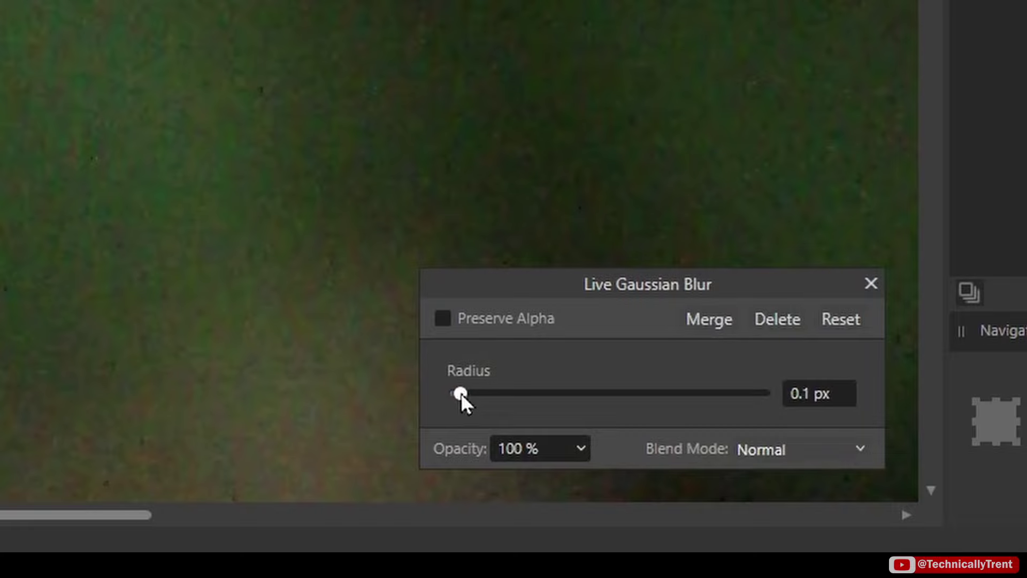
left_click_drag(522, 402, 552, 394)
scroll(544, 249, "down", 5)
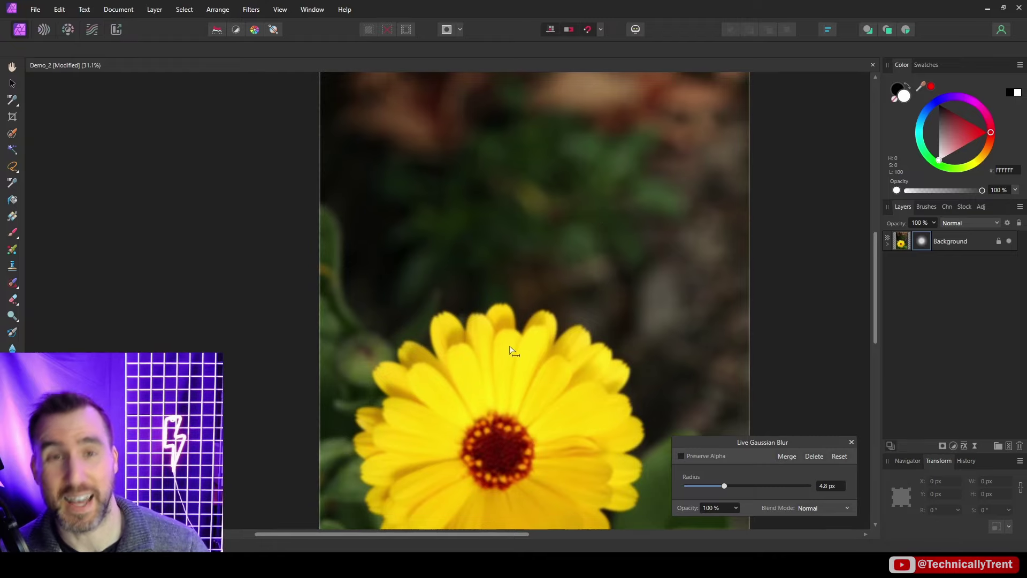
left_click(851, 442)
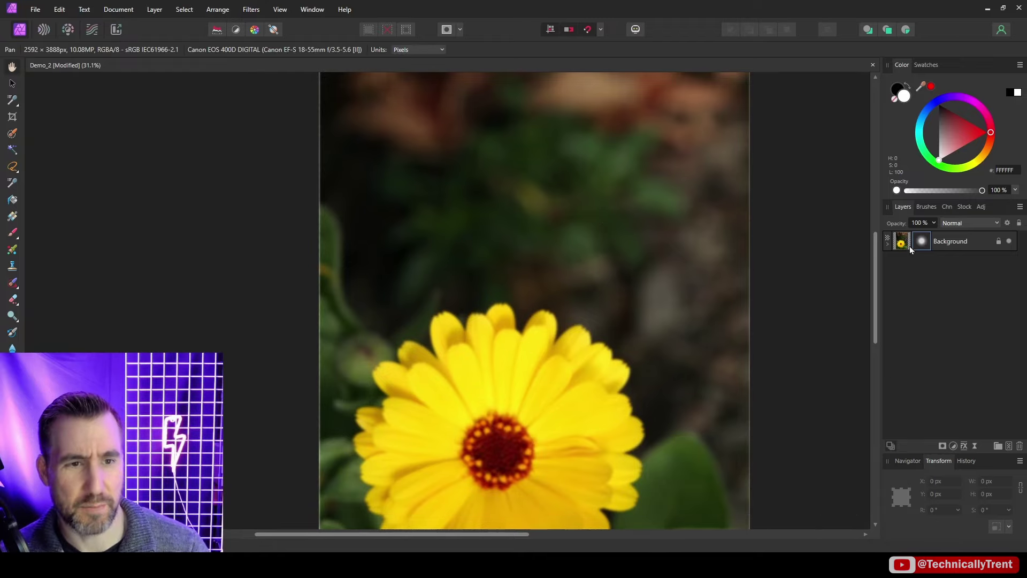
left_click(887, 244)
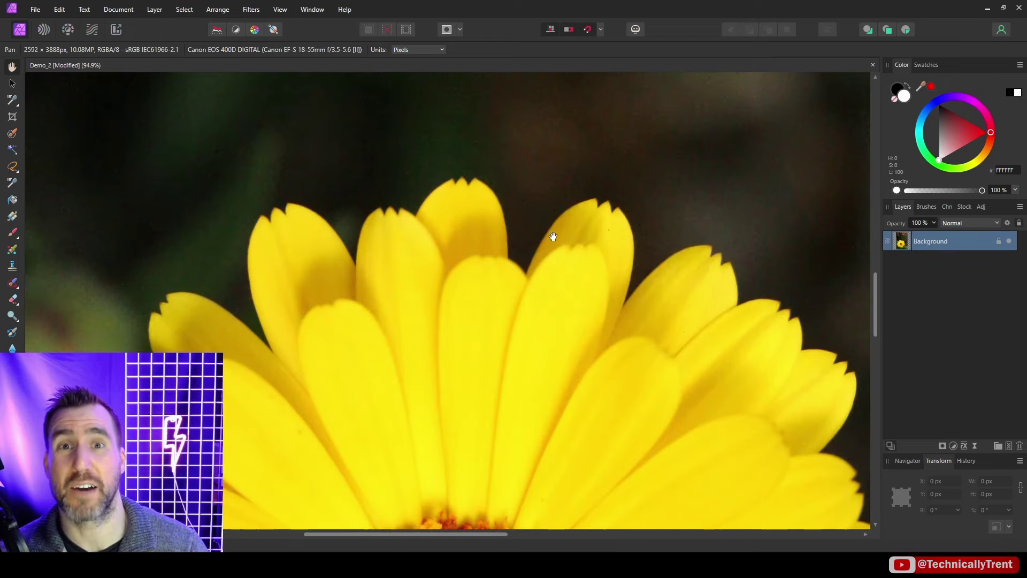
Step: Add a live Unsharp Mask filter to the flower photo's Background layer and increase its radius
left_click(974, 447)
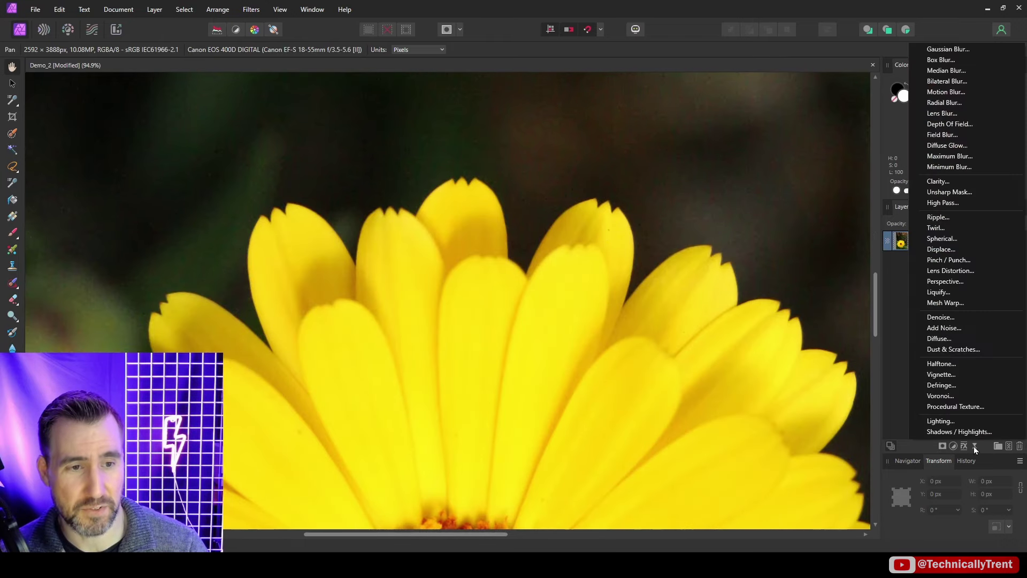
left_click(958, 194)
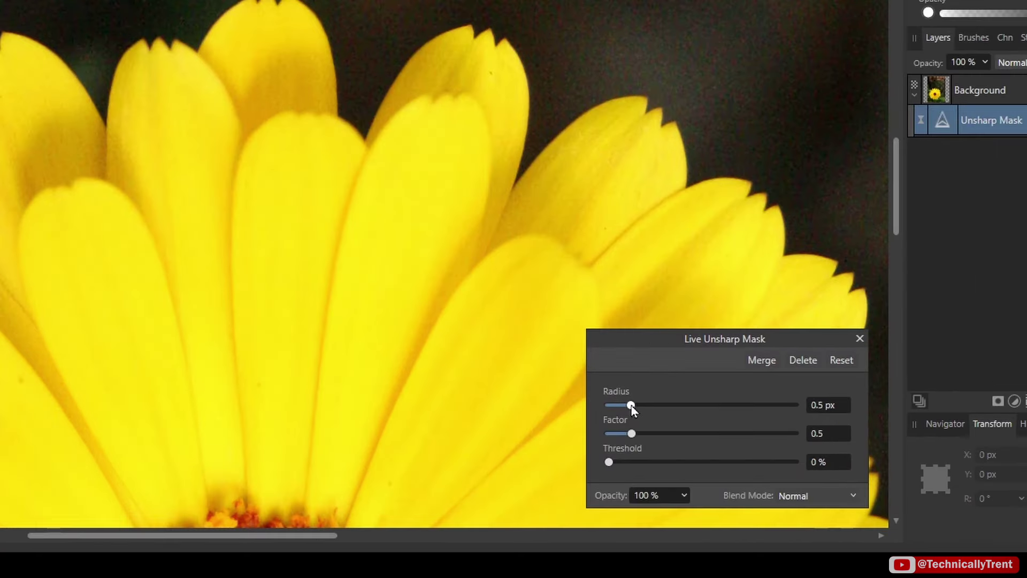
left_click_drag(631, 405, 678, 412)
left_click(860, 338)
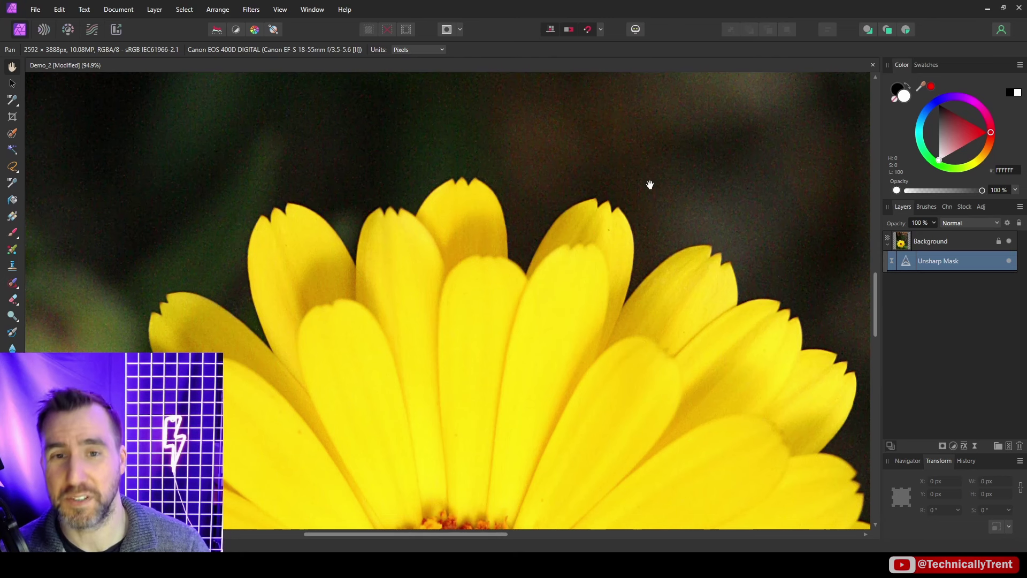
left_click_drag(638, 152, 570, 459)
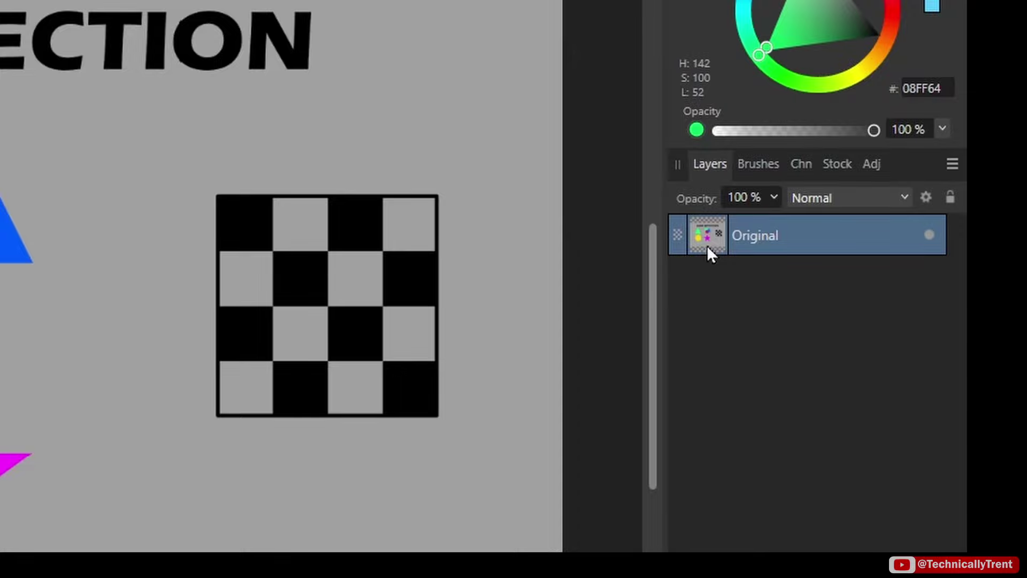
Step: Duplicate the Original layer and rename the upper copy as Edge Detection
key("ctrl+j")
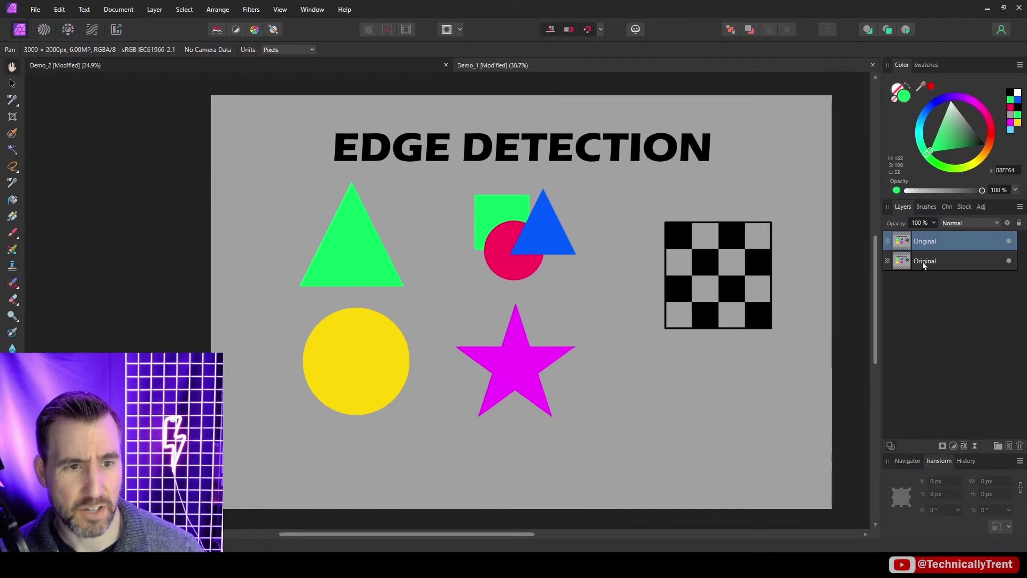
left_click(922, 261)
double_click(931, 241)
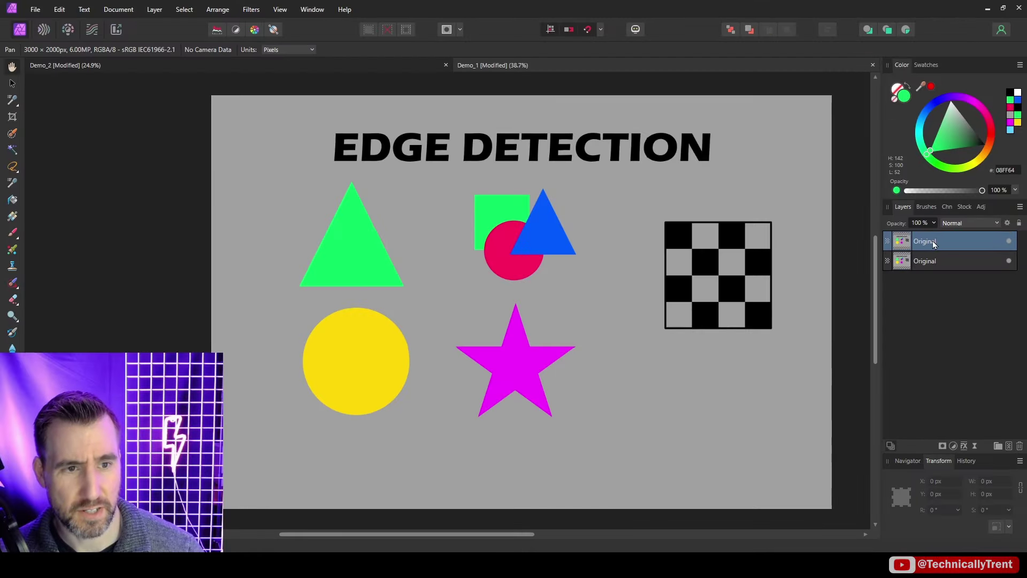
type("Edge Detection")
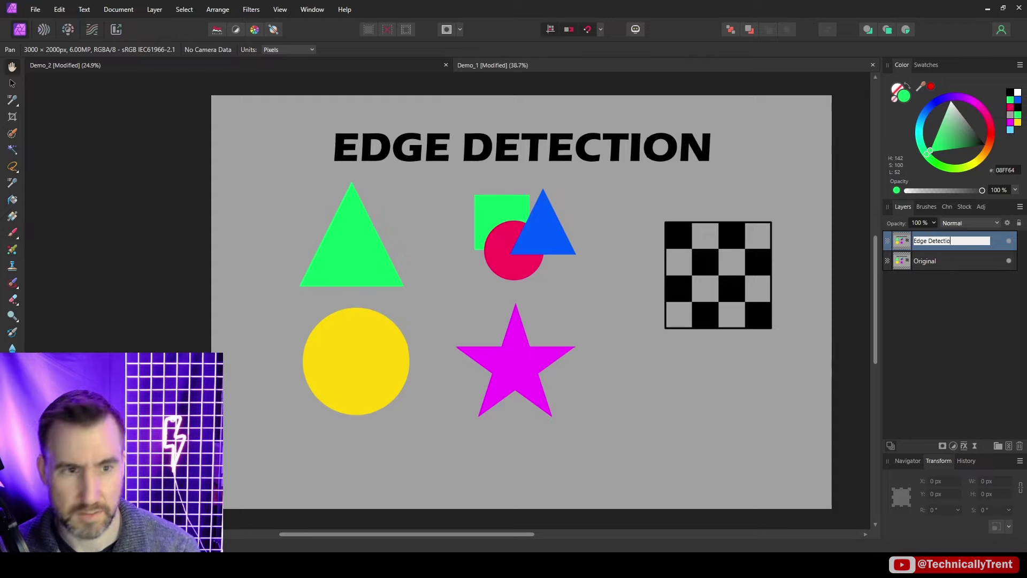
key("Return")
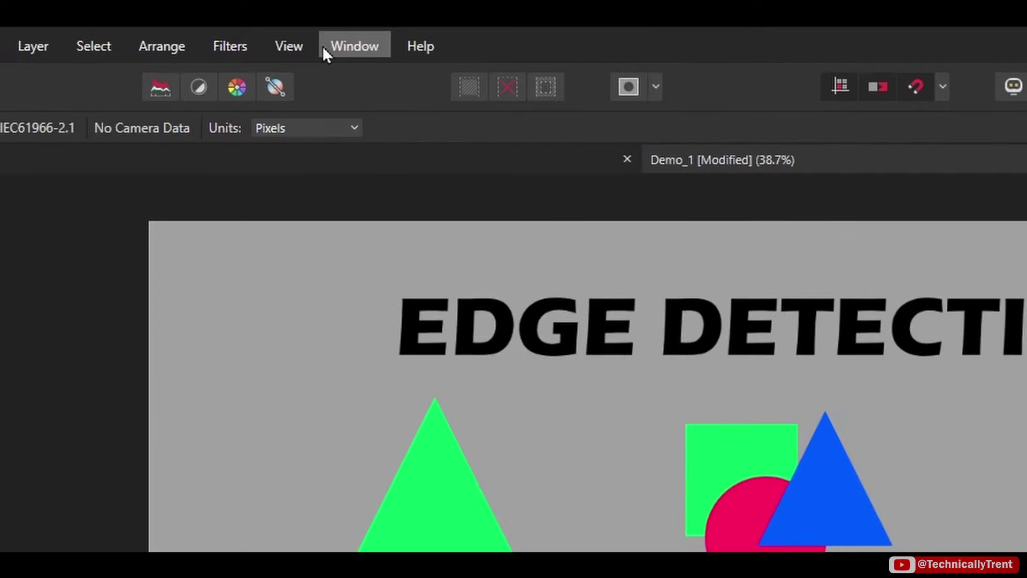
Step: Apply the Detect Edges filter to the Edge Detection layer
left_click(225, 43)
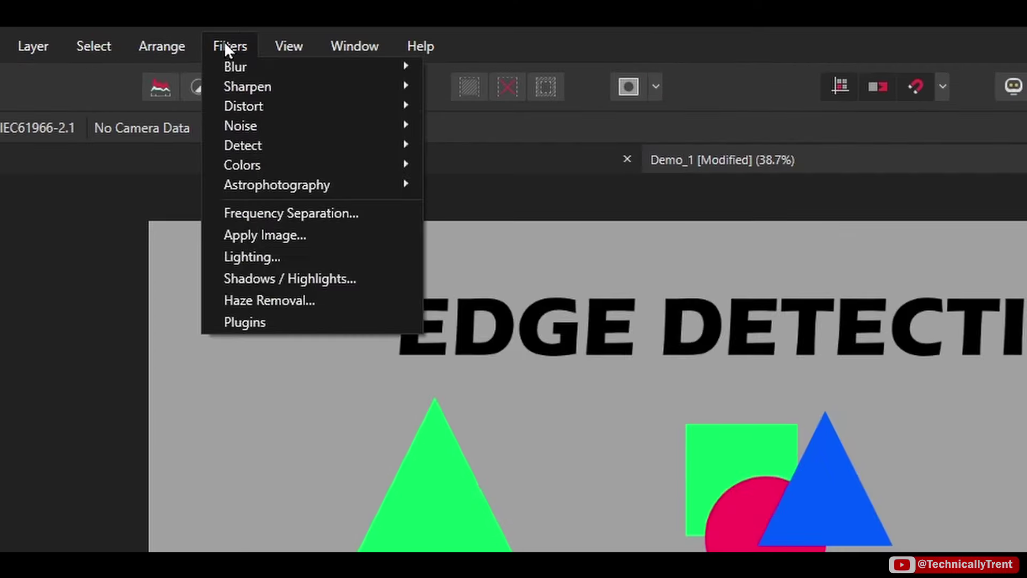
mouse_move(264, 144)
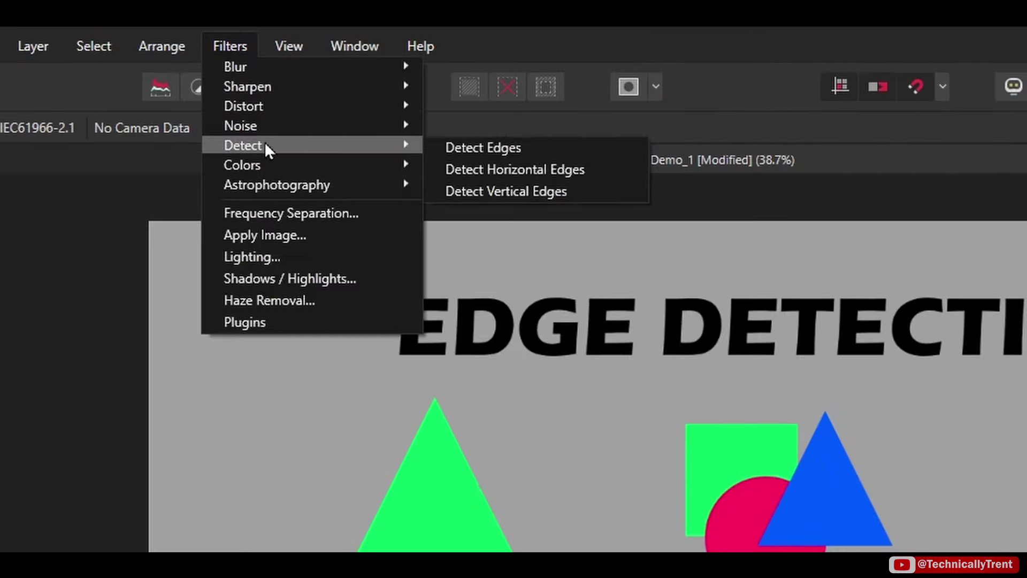
left_click(527, 149)
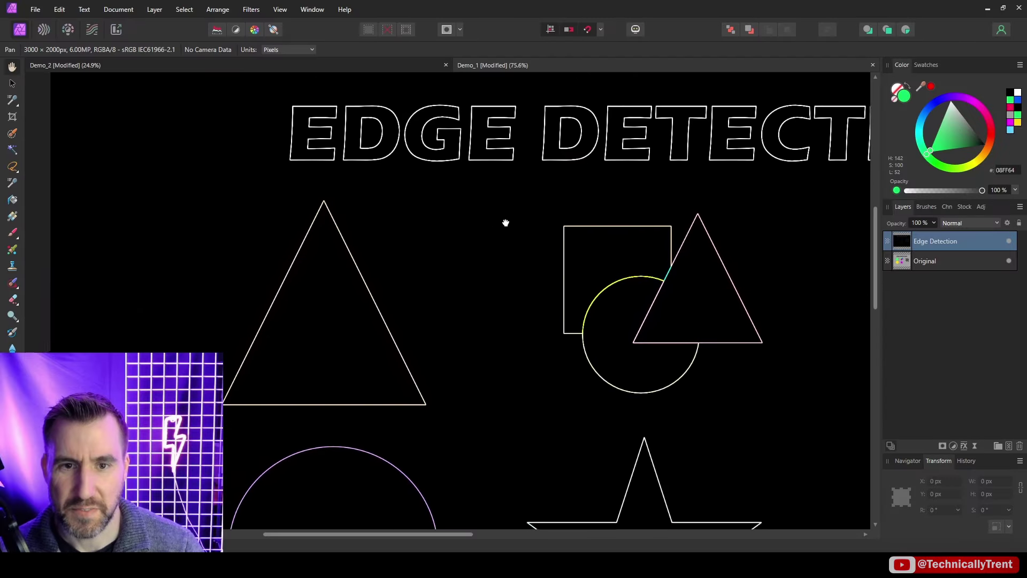
Step: Compare the edge outlines with the original shapes and checkerboard by toggling the Edge Detection layer's visibility
left_click(1009, 242)
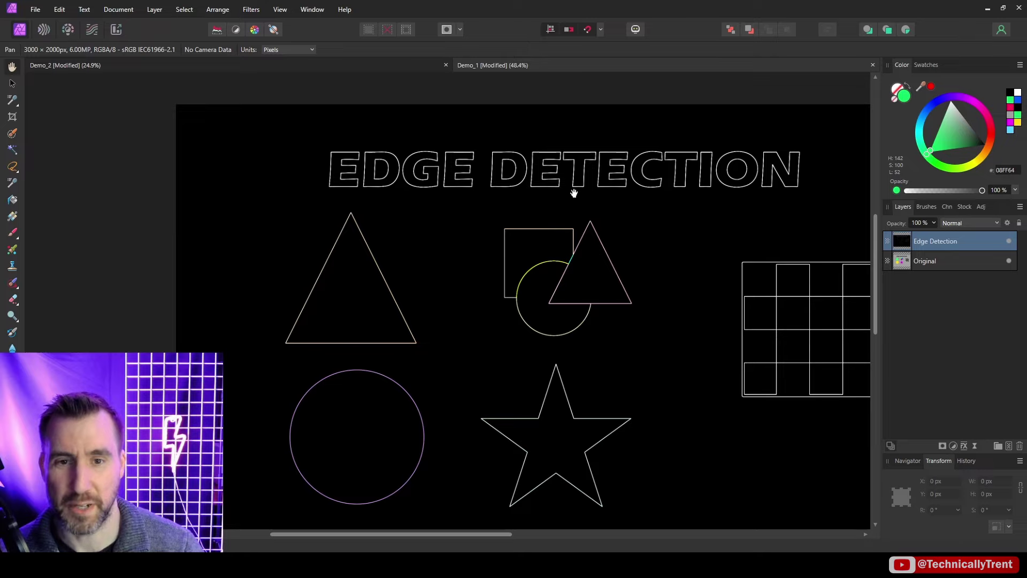
scroll(695, 162, "up", 5)
left_click(1009, 241)
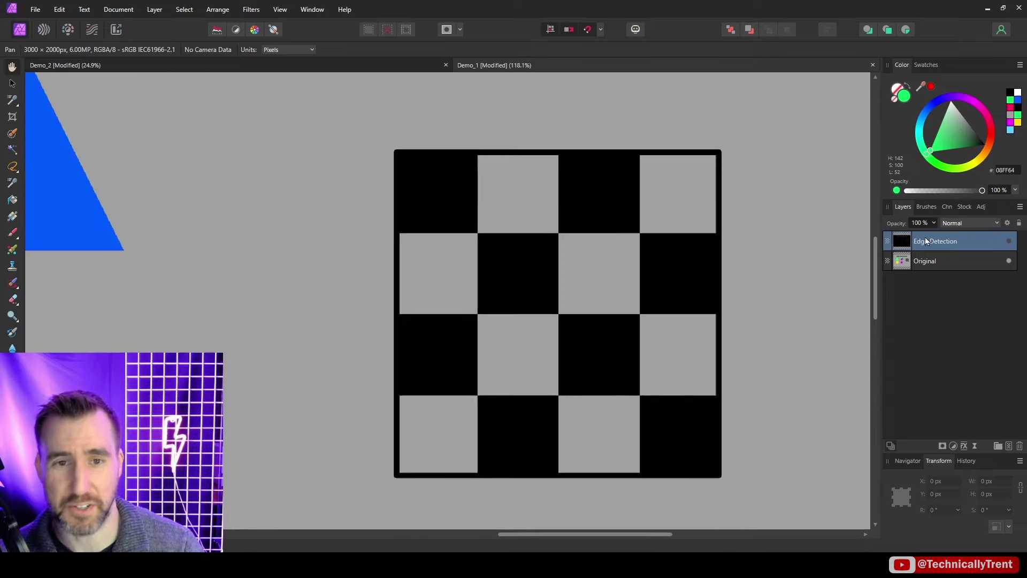
left_click(1009, 240)
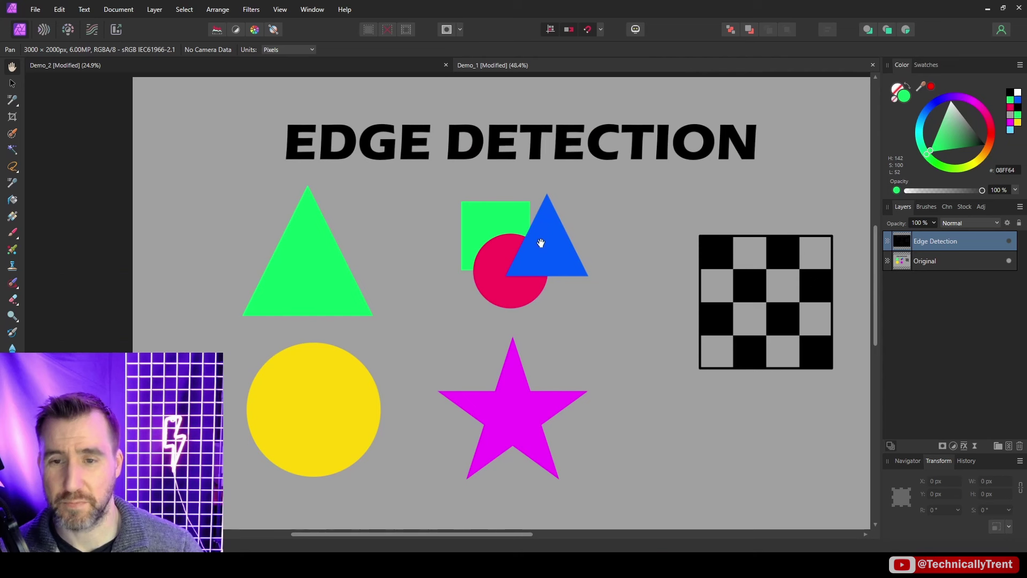
Step: Examine individual pixels along the blue triangle's edge and in the grey area beside it, and compare them with the Edge Detection layer
scroll(561, 237, "up", 20)
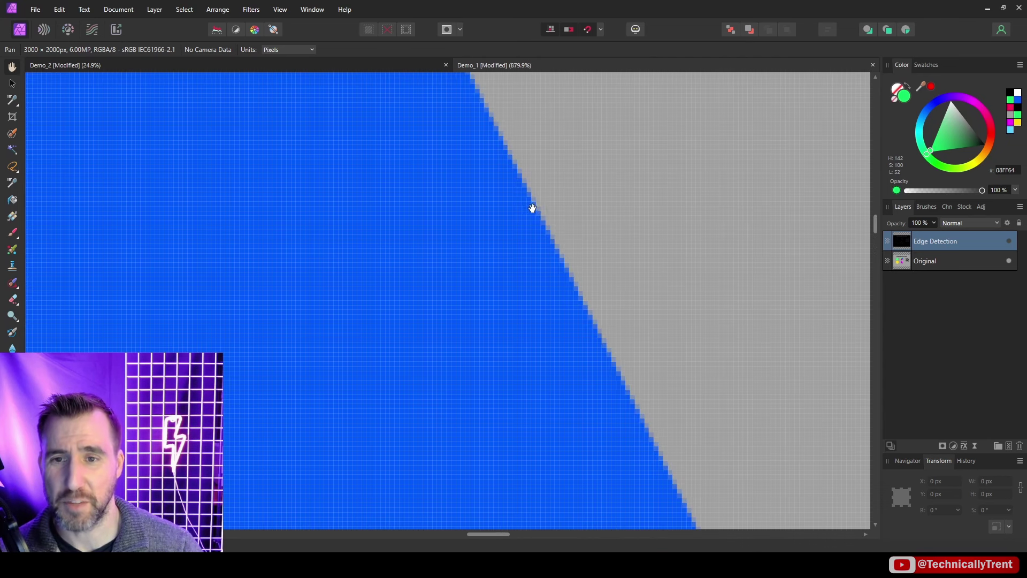
scroll(576, 215, "up", 3)
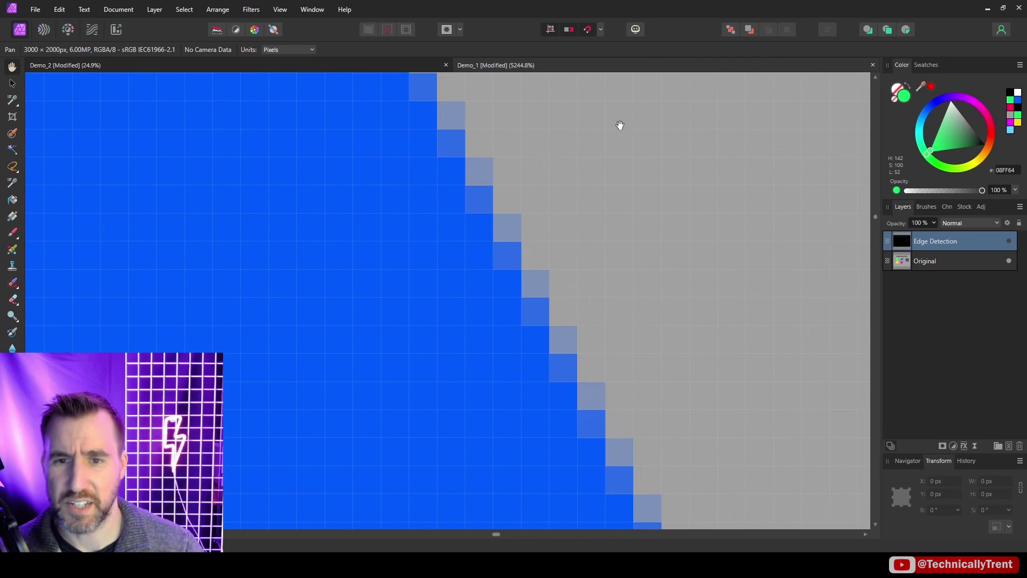
mouse_move(722, 156)
left_mouse_down()
mouse_move(500, 259)
mouse_move(380, 259)
left_mouse_up()
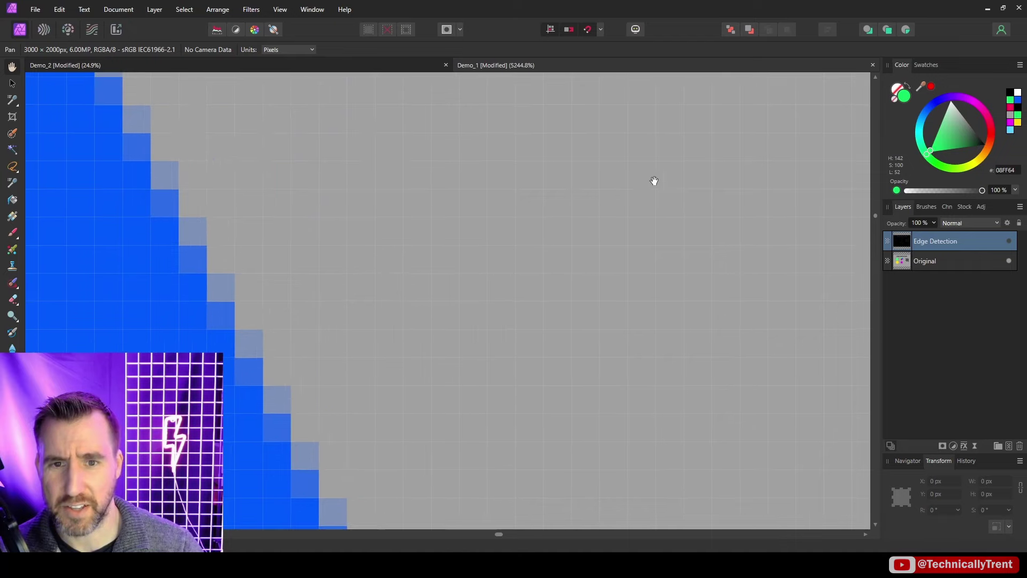
left_click_drag(654, 179, 428, 271)
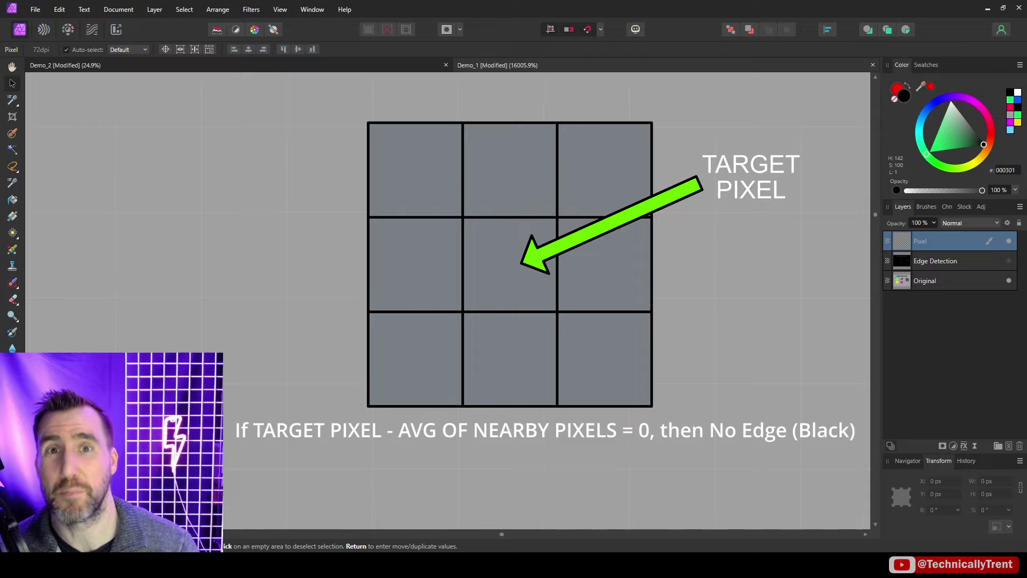
scroll(596, 238, "down", 10)
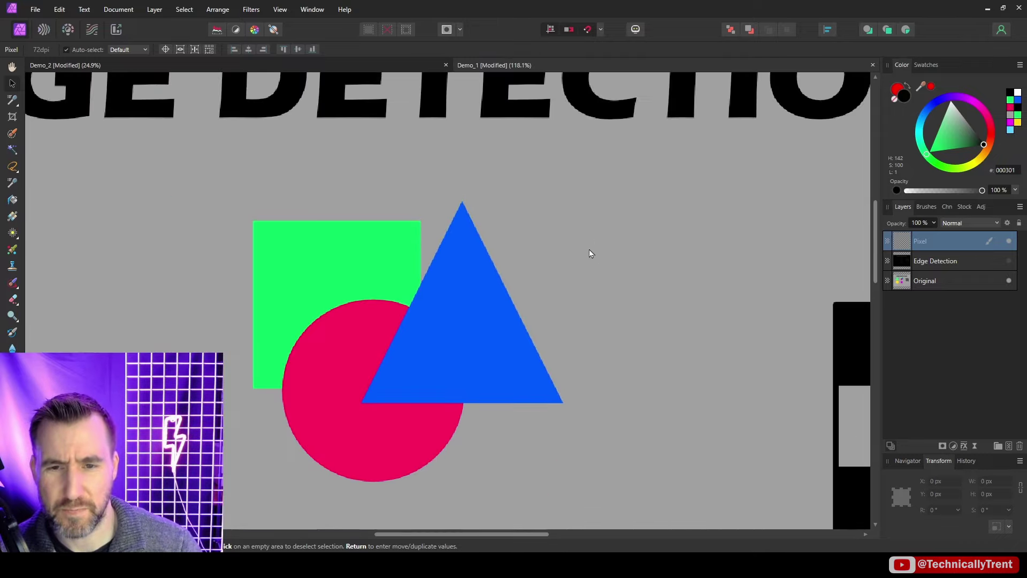
left_click(1009, 261)
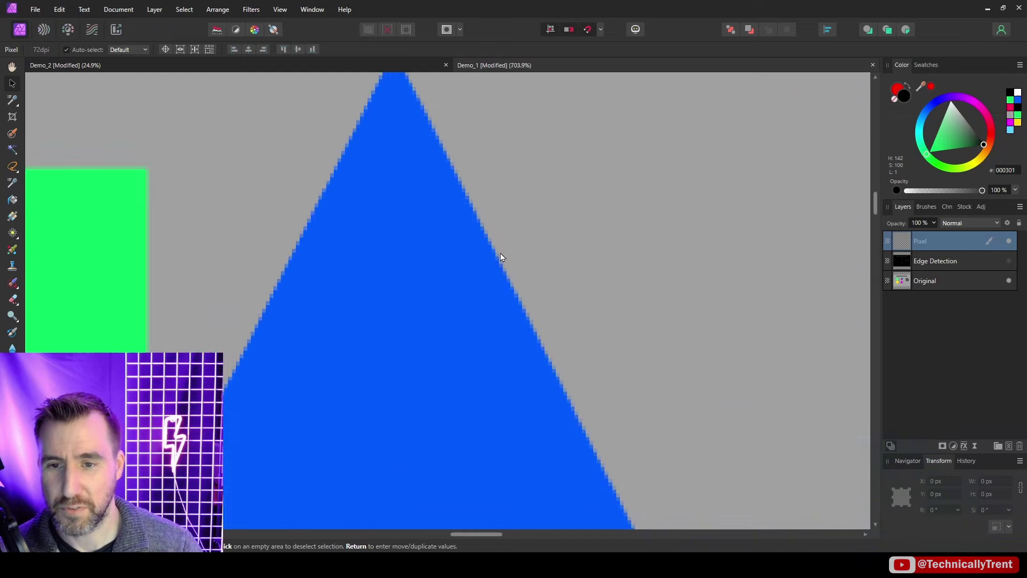
Step: Paint a mark on the right edge of the blue triangle with the Paint Brush on the Pixel layer
scroll(500, 252, "up", 5)
key("b")
left_click(485, 261)
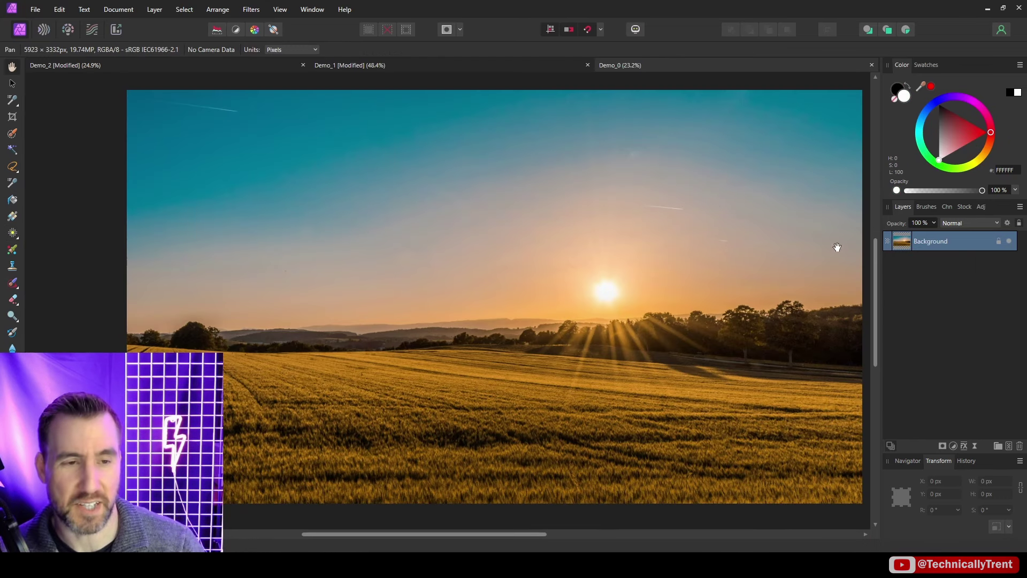
Step: Duplicate the Background layer of the sunset field photo
key("ctrl+j")
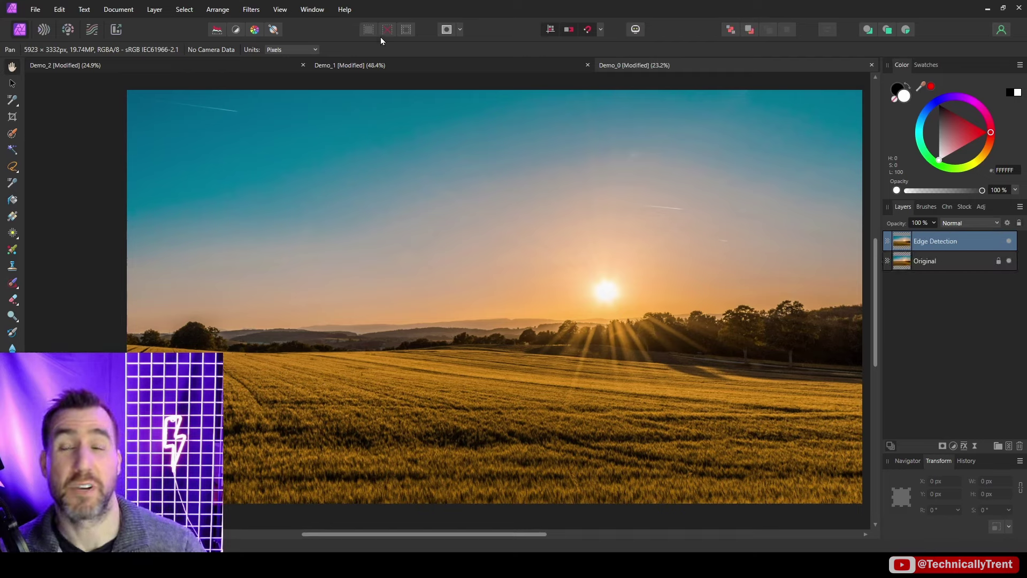
Step: Apply the Detect Edges filter to the Edge Detection layer of the sunset photo
left_click(257, 10)
mouse_move(309, 54)
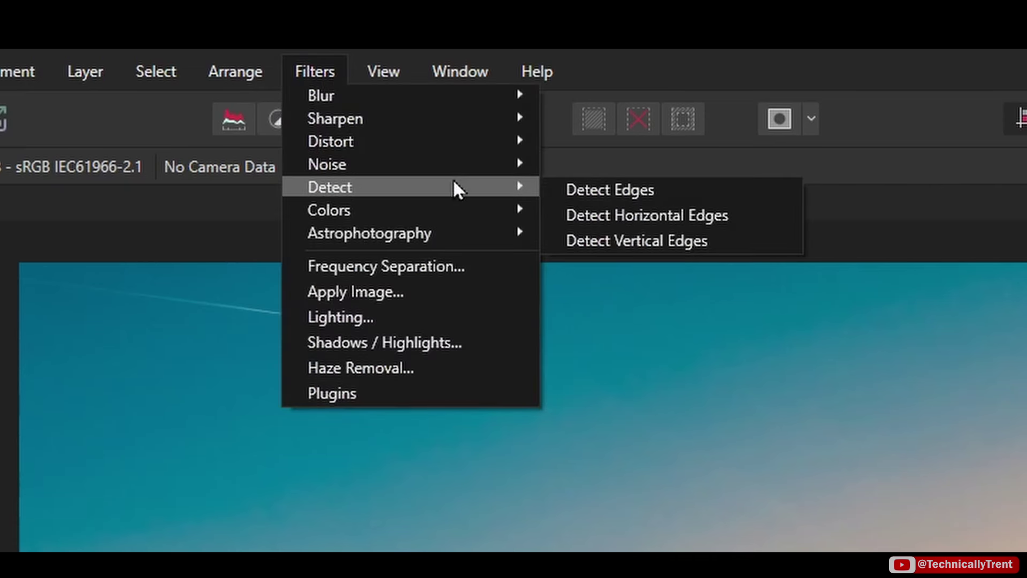
left_click(599, 187)
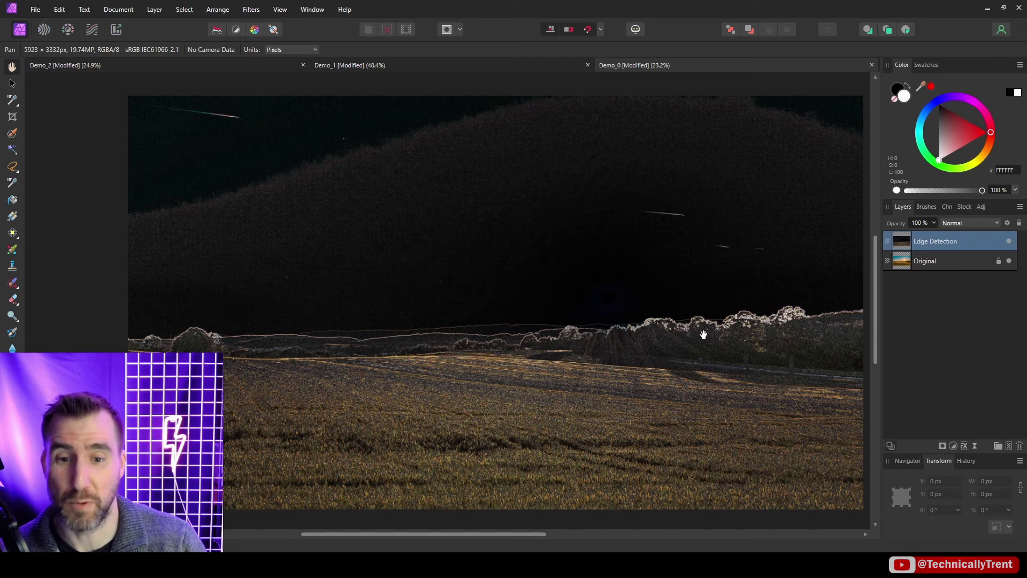
Step: Compare the treeline and the wheat field with their detected edges by toggling the Edge Detection layer's visibility
scroll(686, 321, "up", 5)
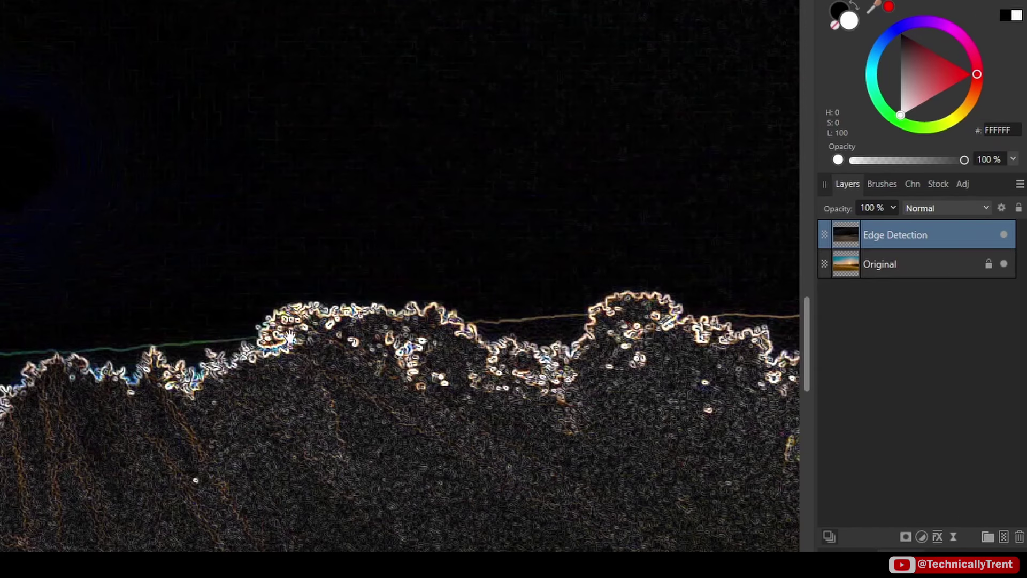
left_click(1004, 234)
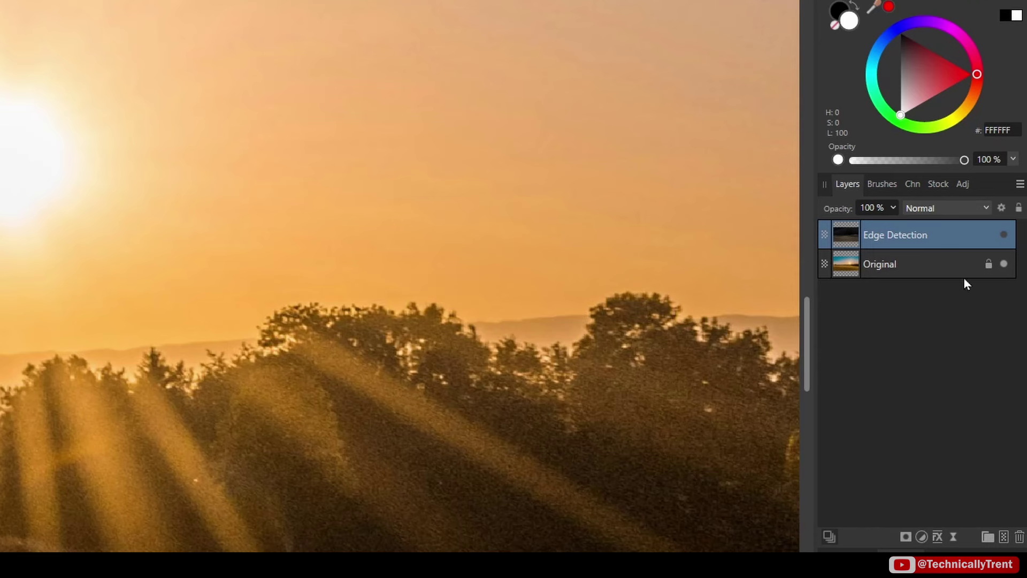
left_click(1003, 236)
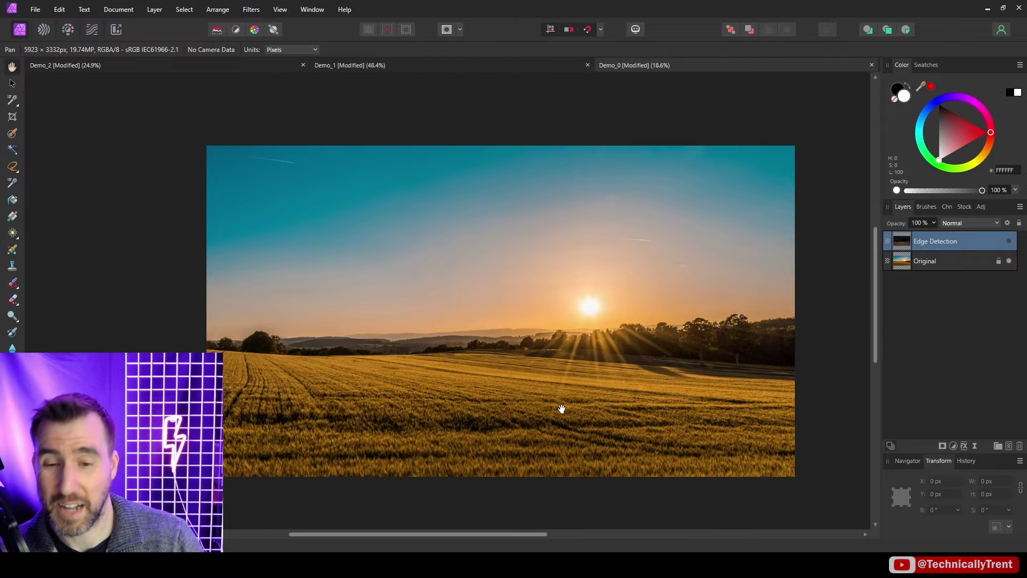
left_click(1010, 245)
scroll(539, 405, "up", 10)
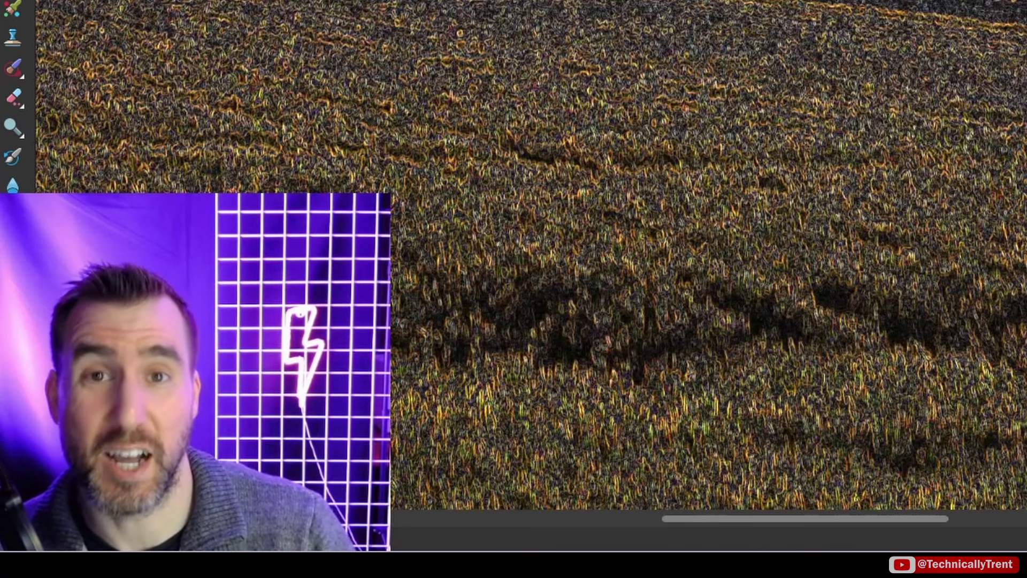
key("ctrl+0")
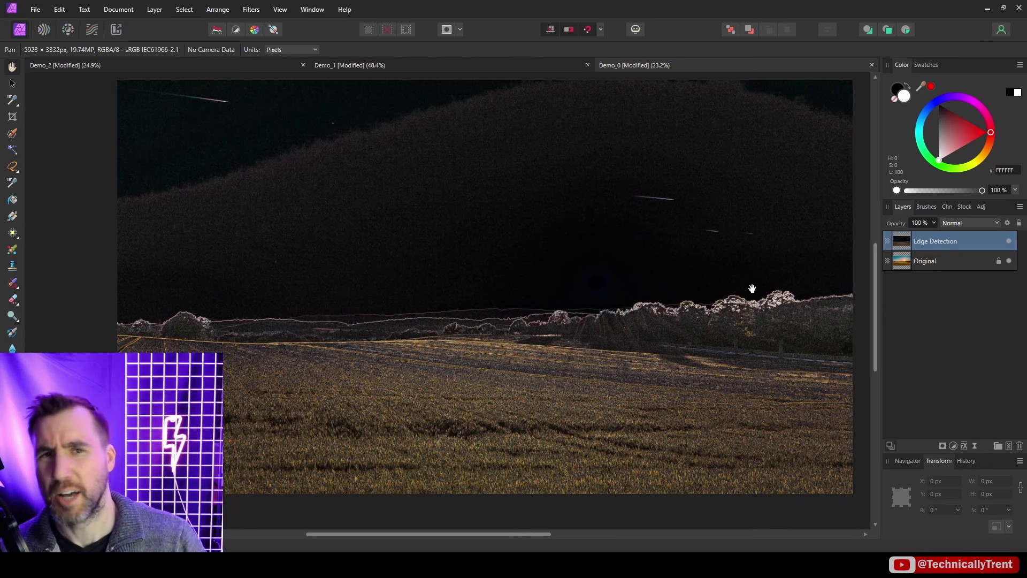
Step: Compare the sun, sky and trees around the sunset with their edge outlines by hiding and showing the Edge Detection layer
left_click(1009, 241)
scroll(646, 279, "up", 5)
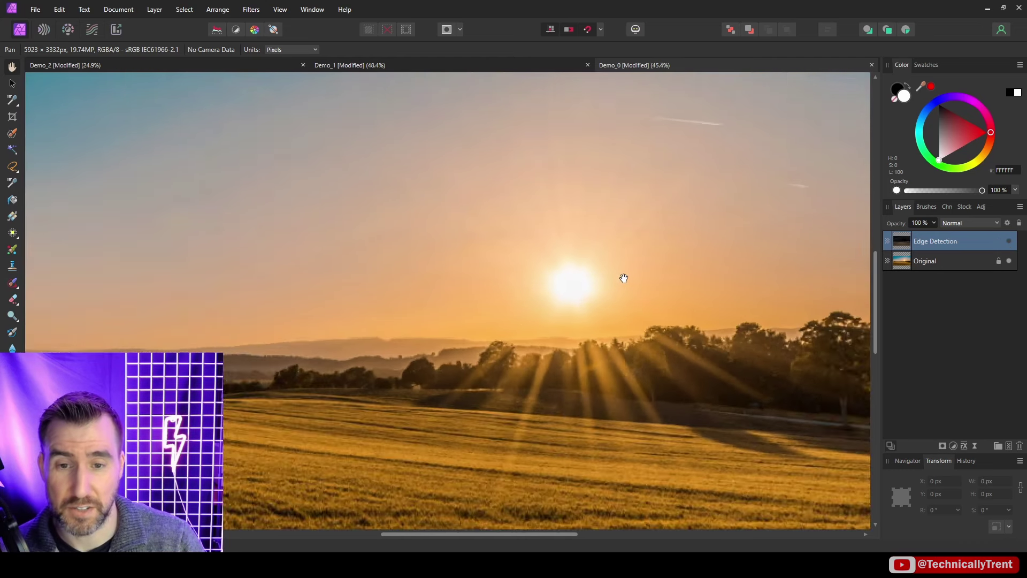
left_click(1009, 241)
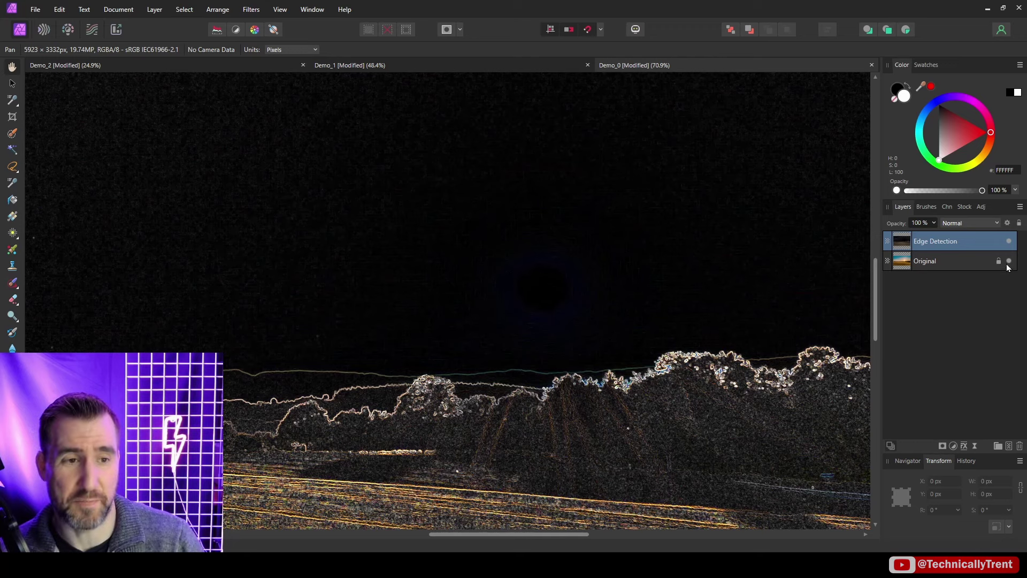
left_click(1008, 241)
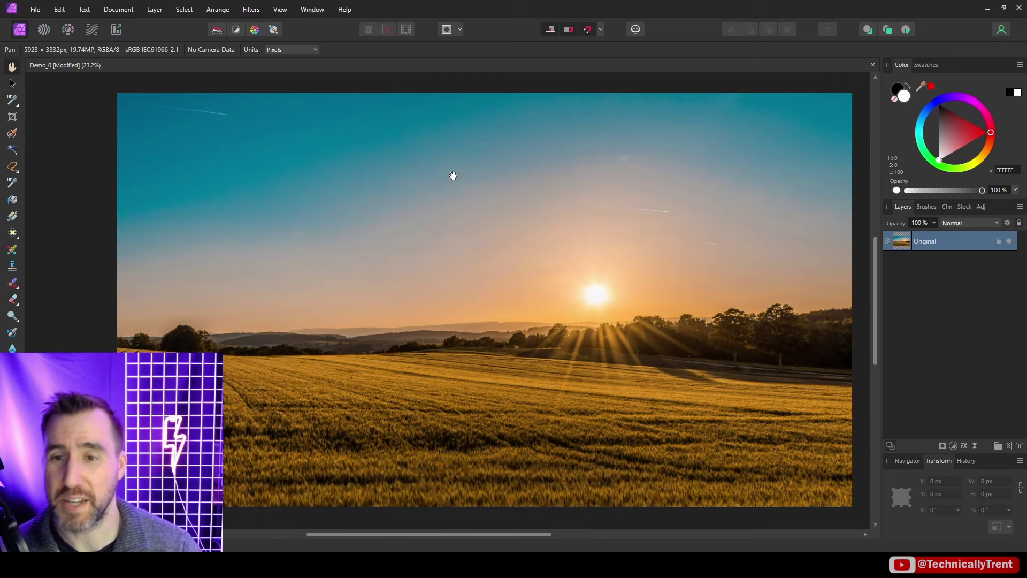
Step: Add a live Gaussian Blur to the Original layer and raise its radius until the grain in the sky smooths out
scroll(372, 202, "up", 1)
scroll(372, 202, "up", 3)
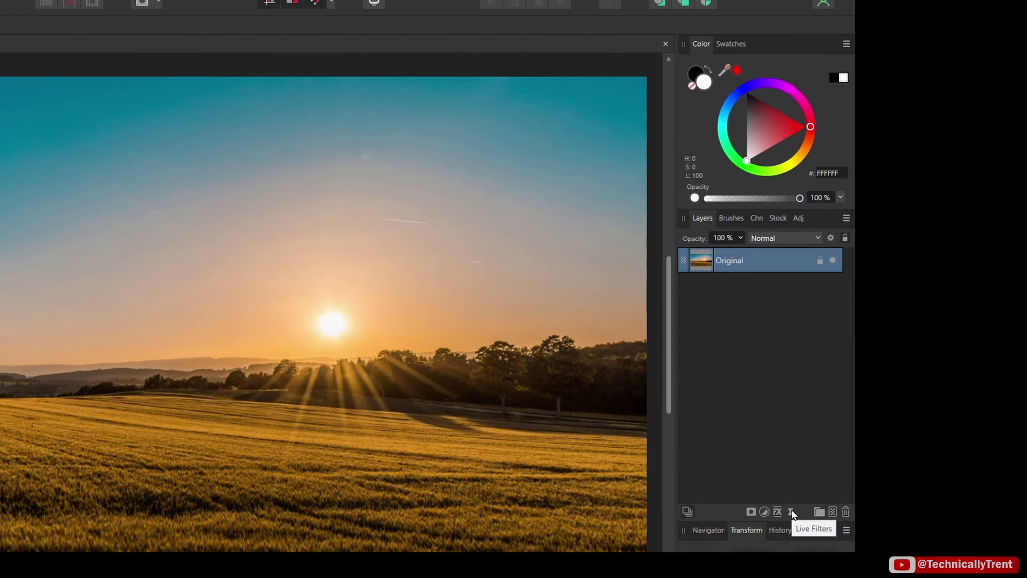
left_click(974, 446)
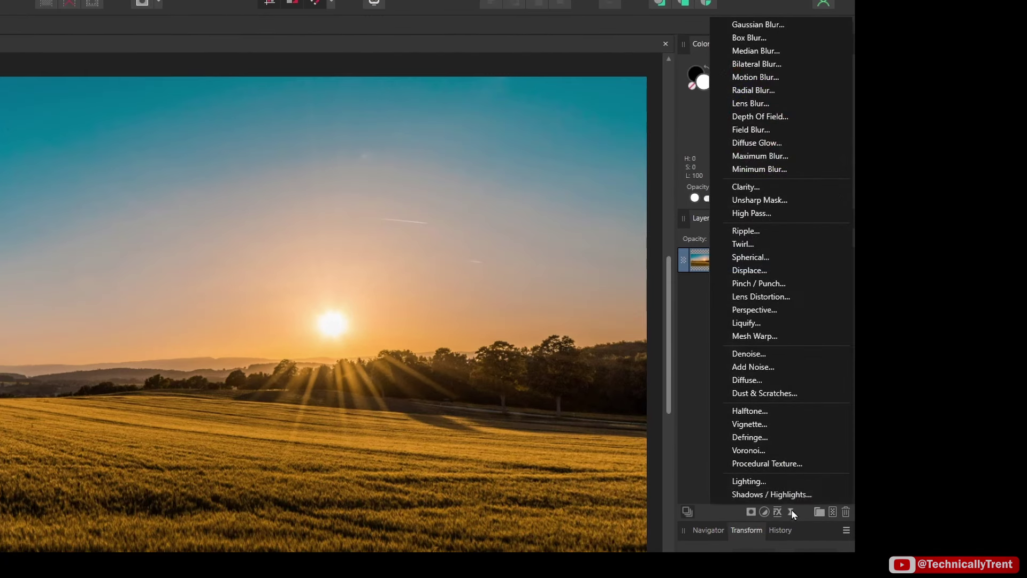
left_click(768, 26)
scroll(146, 181, "up", 5)
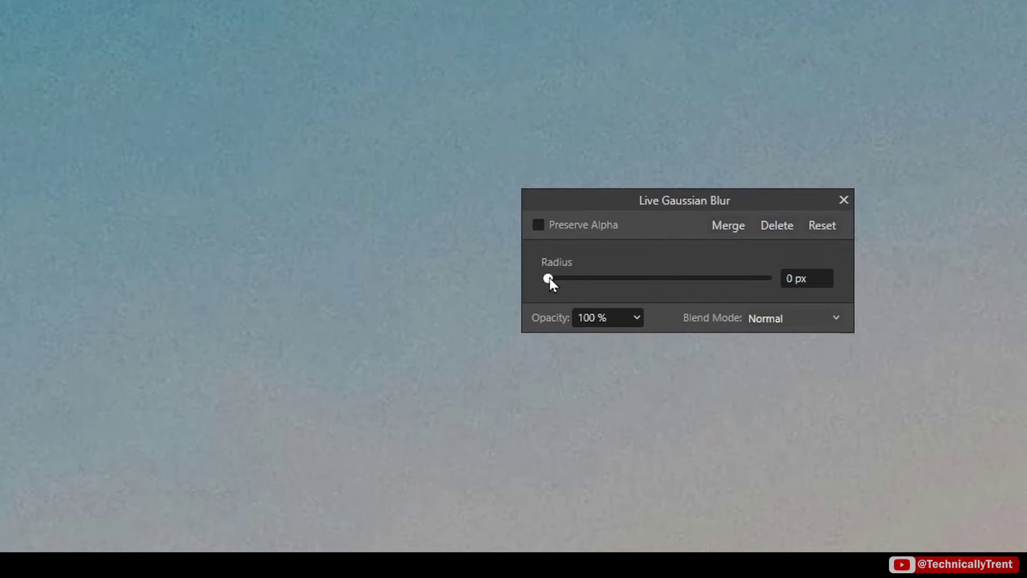
left_click_drag(554, 278, 570, 278)
left_click_drag(622, 284, 626, 272)
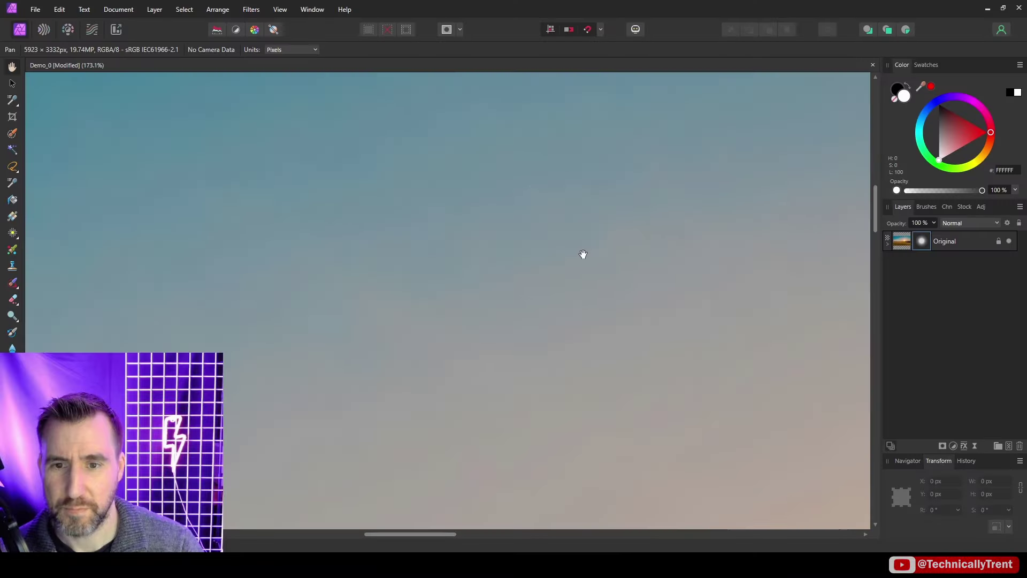
Step: Examine how the Gaussian Blur affects the sun, treeline and field, both in the whole photo and close up
scroll(582, 253, "down", 5)
scroll(695, 336, "down", 2)
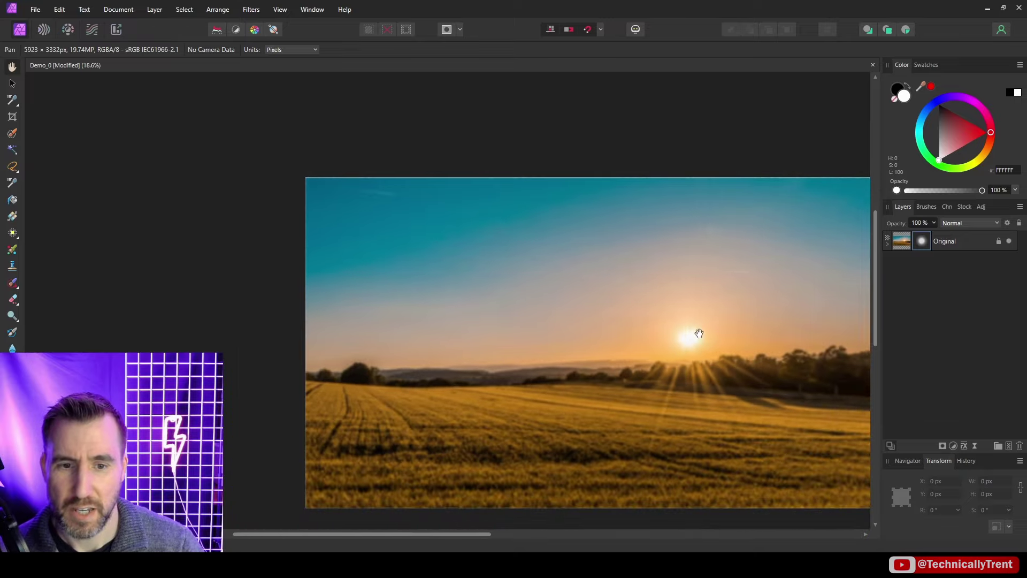
scroll(669, 298, "up", 3)
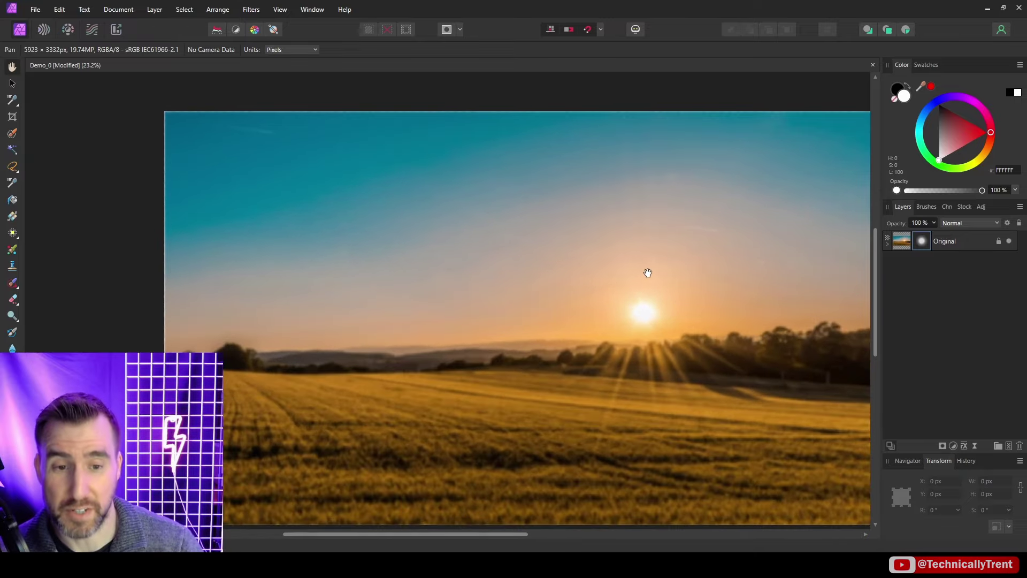
left_click_drag(648, 272, 634, 257)
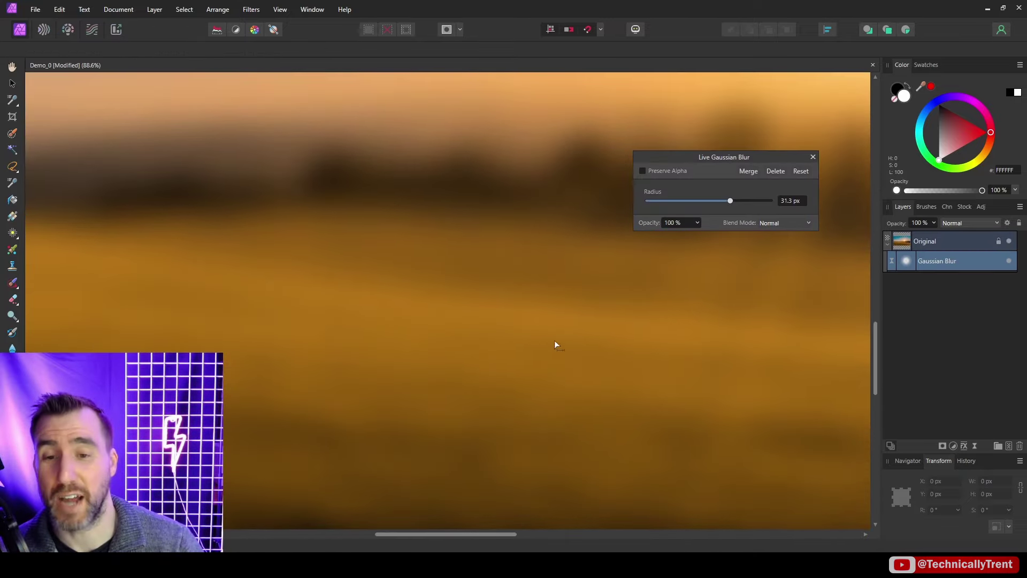
scroll(545, 278, "down", 3)
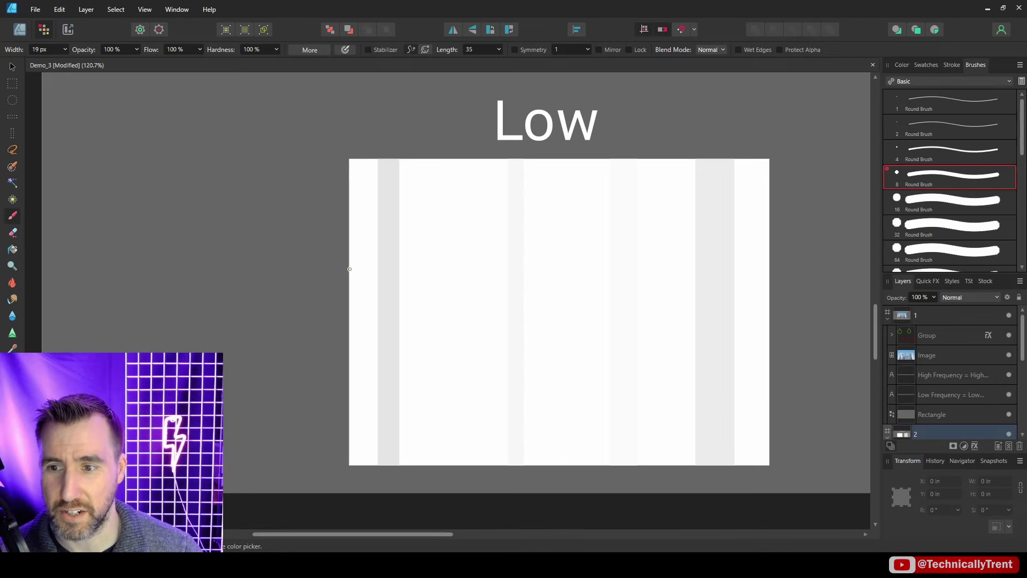
Step: Paint a red horizontal stroke inward from the left edge of the striped rectangle under the Low heading
left_click_drag(349, 269, 355, 270)
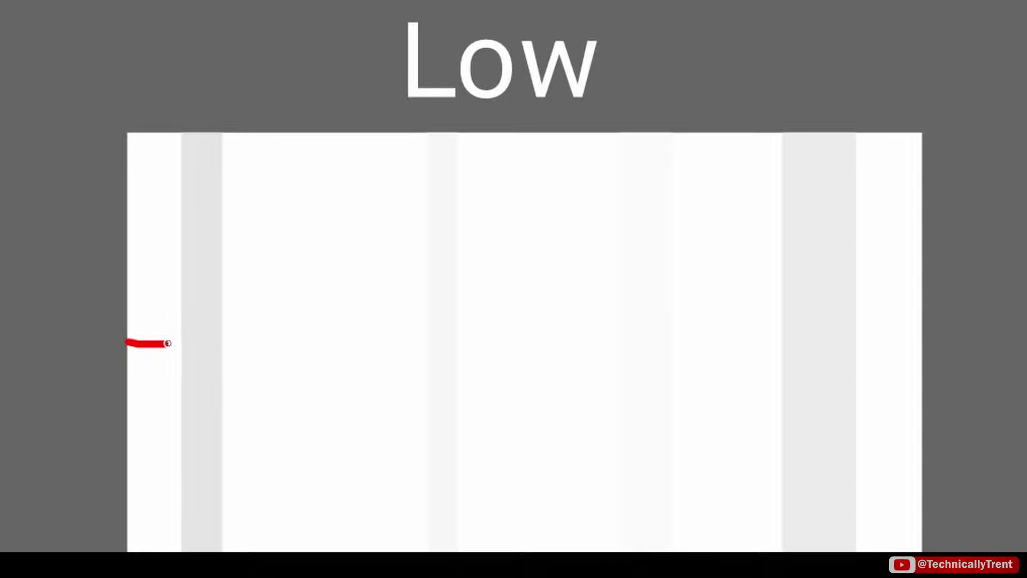
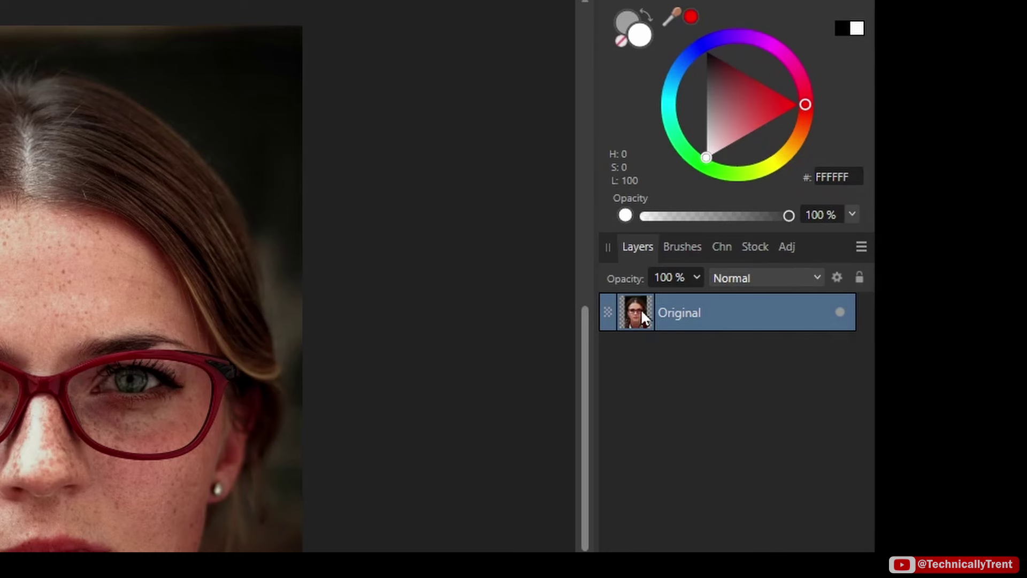
Step: Duplicate the portrait's Original layer and rename the upper copy as Frequency Separation
key("ctrl+j")
double_click(932, 241)
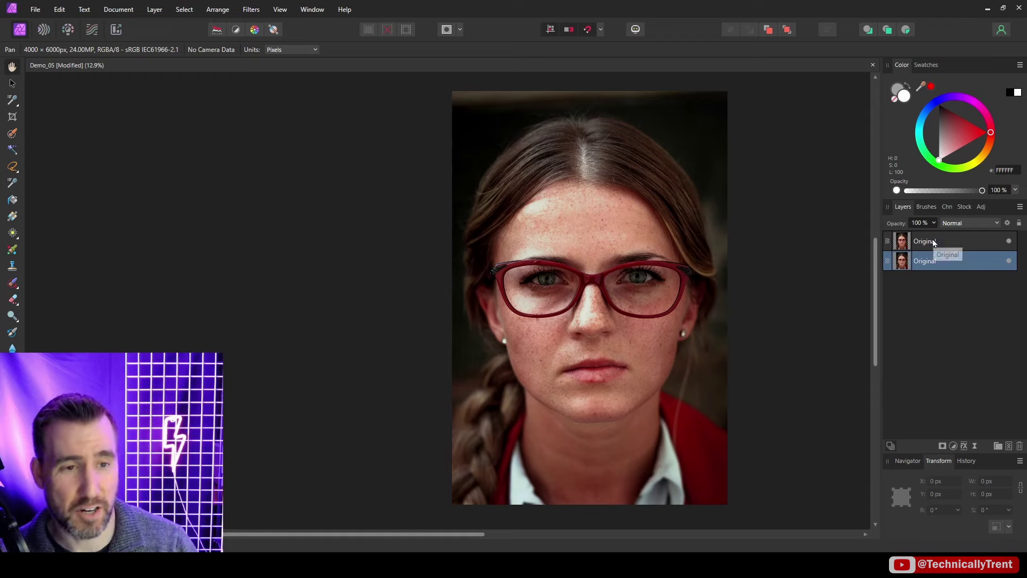
type("Frequen")
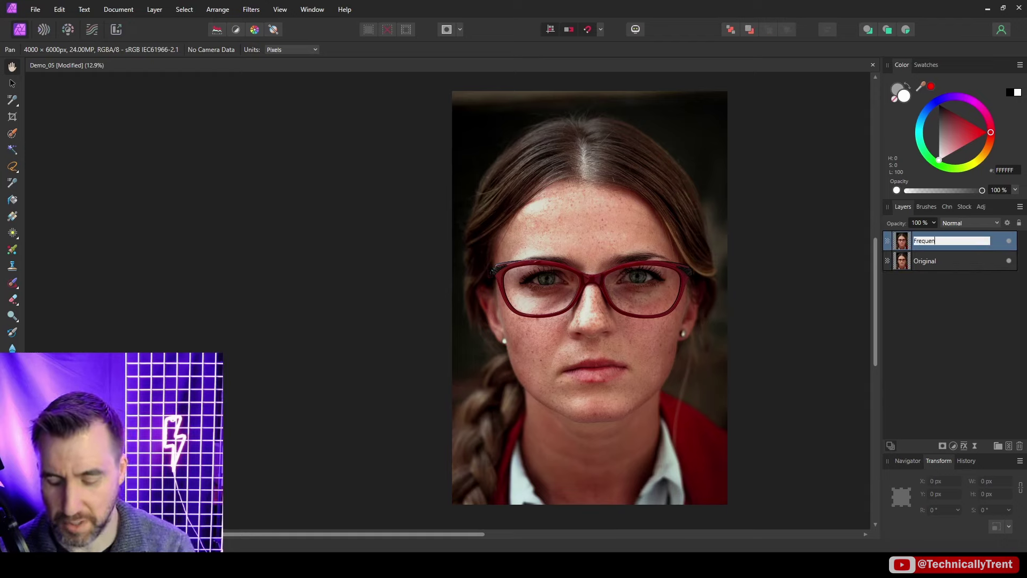
type("cy Separation")
key("Return")
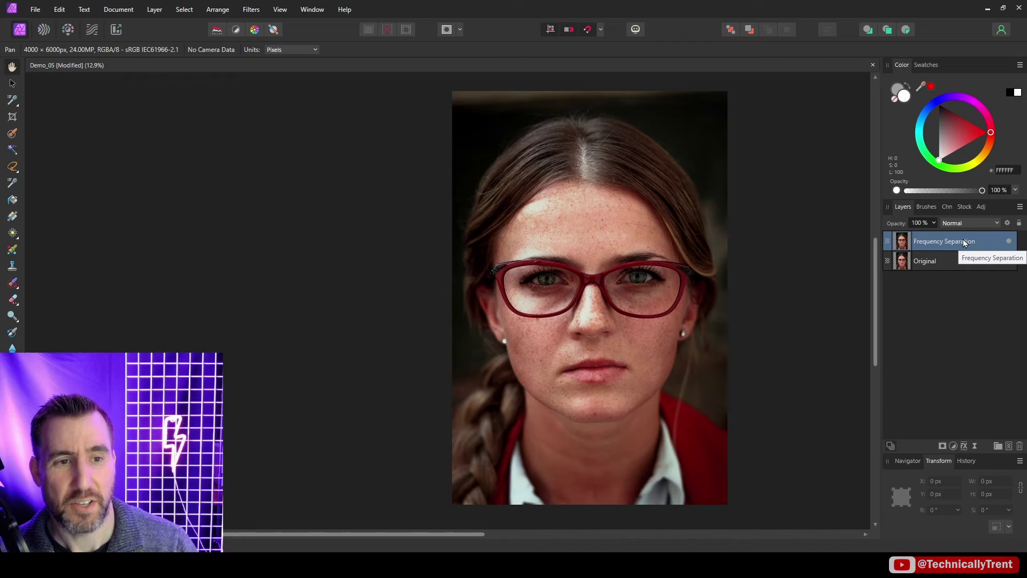
Step: Start the Frequency Separation filter on the duplicated layer with the Gaussian method and a radius of 18.3 px
left_click(250, 6)
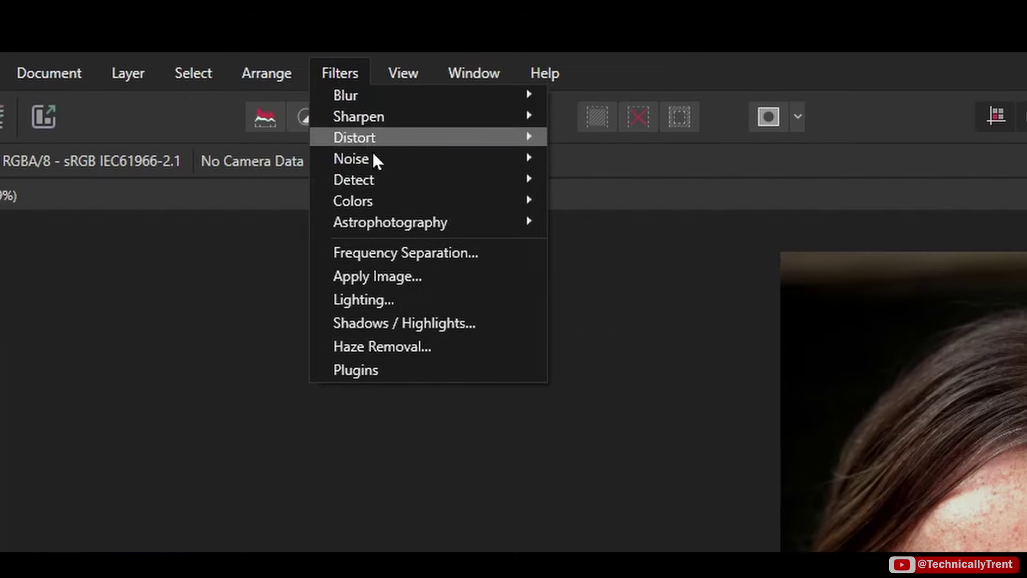
left_click(409, 254)
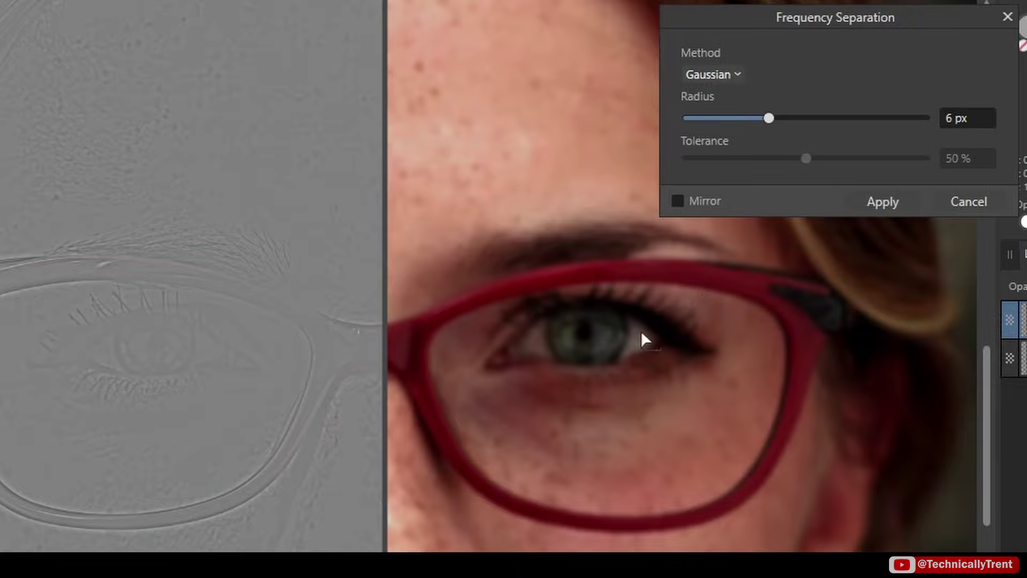
left_click_drag(768, 117, 812, 118)
left_click(712, 74)
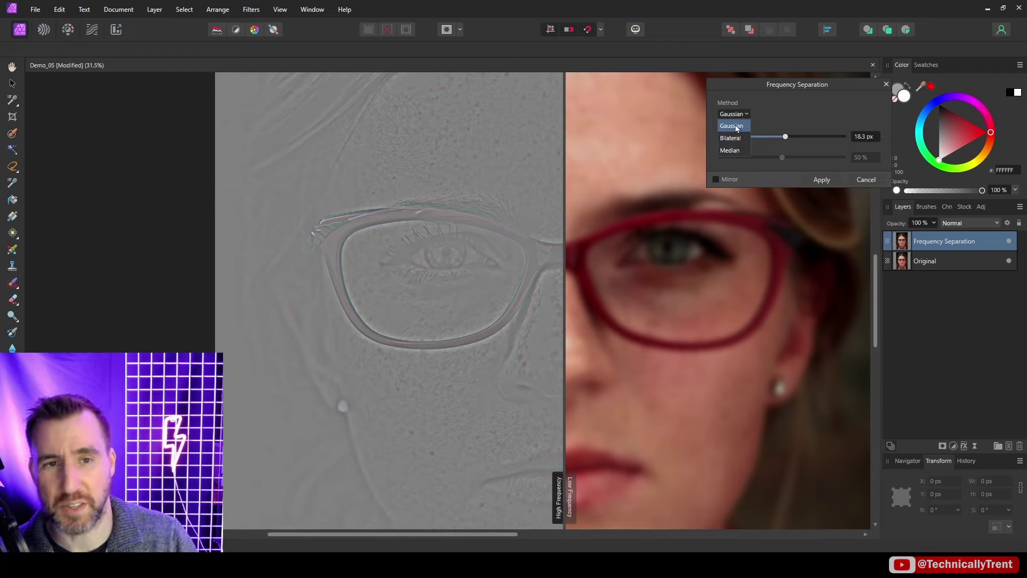
left_click(737, 128)
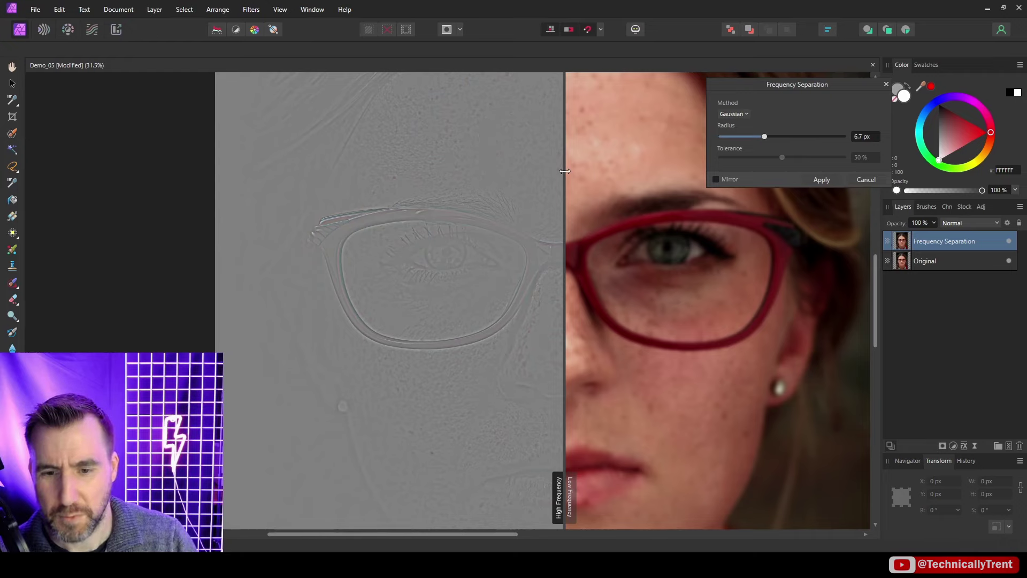
Step: Move the preview divider to inspect the high-frequency side, set the radius to 6 px and apply the frequency separation
left_click_drag(565, 172, 635, 177)
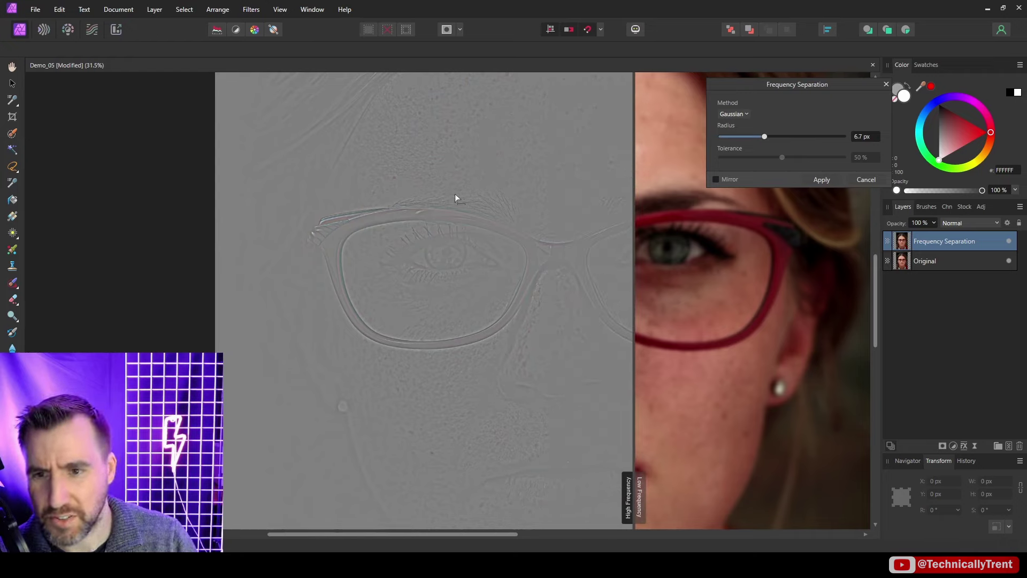
left_click_drag(764, 138, 756, 137)
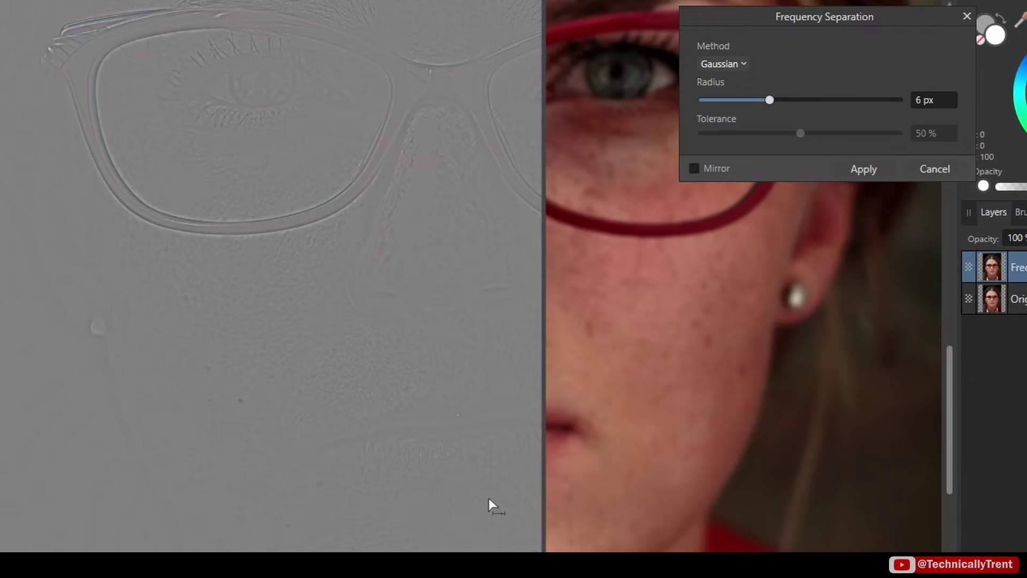
scroll(361, 303, "up", 3)
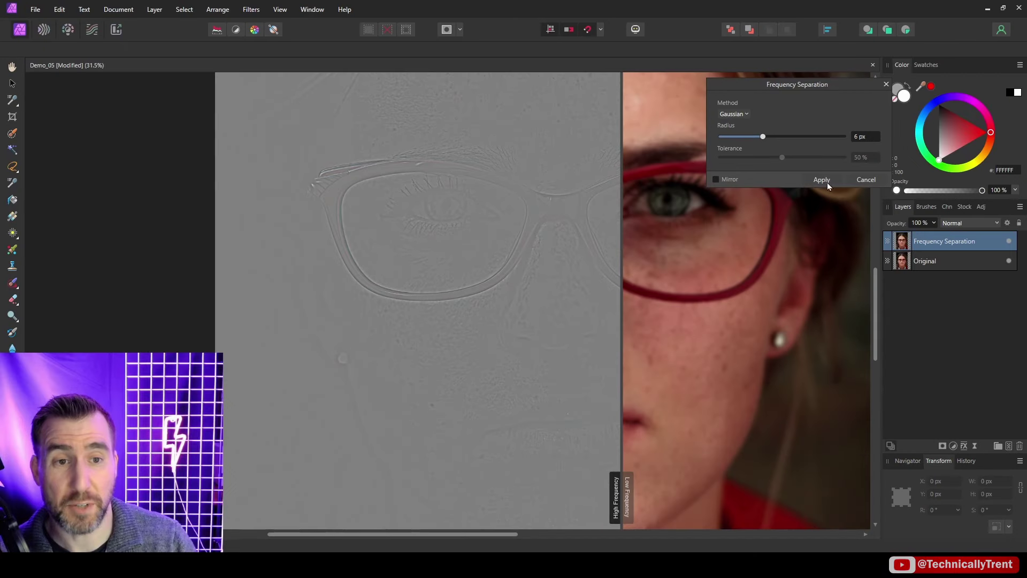
left_click(863, 169)
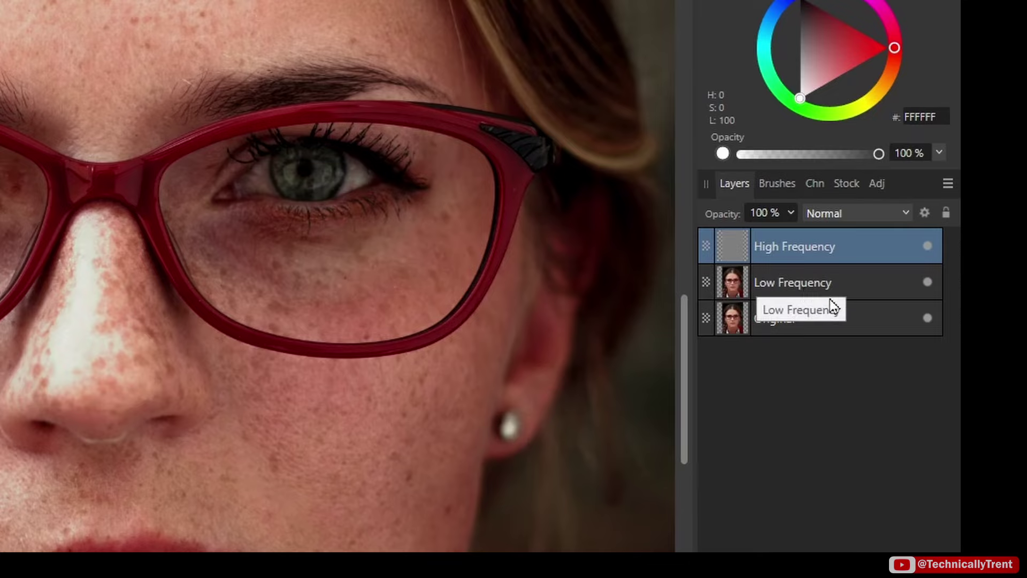
Step: Compare the combined High Frequency and Low Frequency layers with the Original by toggling both layers' visibility
left_click(749, 285, "shift")
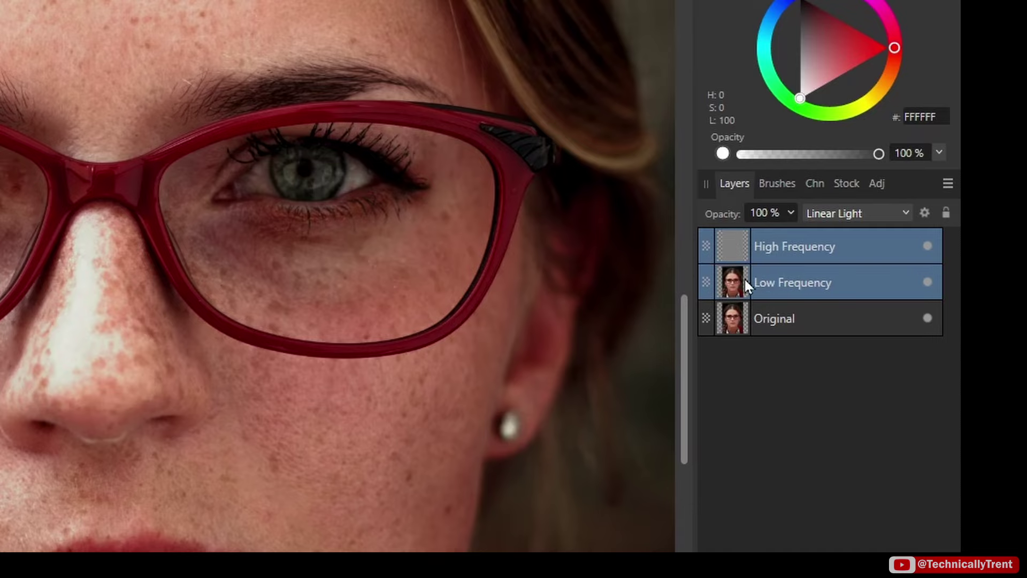
left_click(929, 247)
left_click(929, 247)
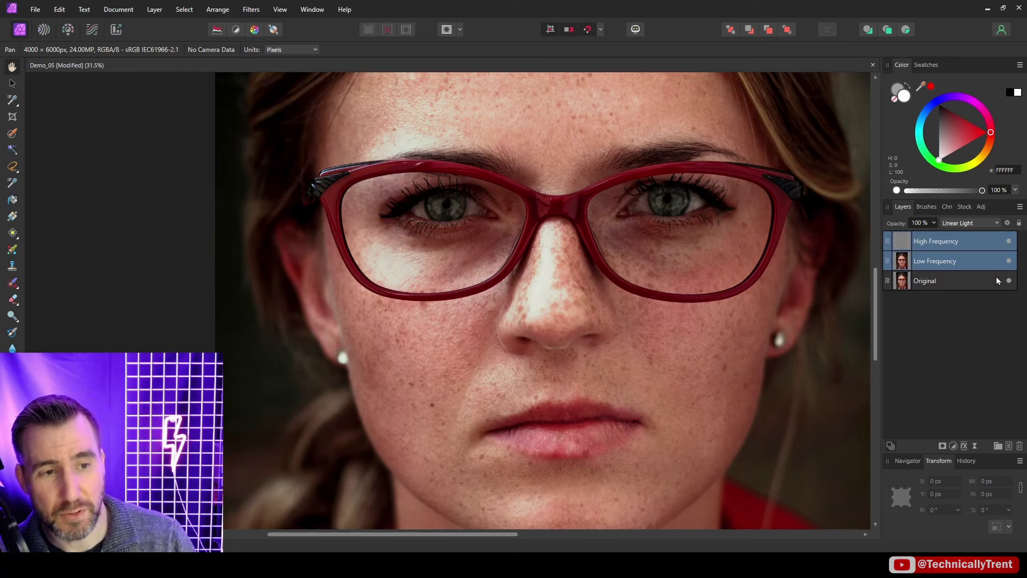
Step: Hide the Original and Low Frequency layers to isolate the High Frequency layer
left_click(1009, 281)
left_click(939, 244)
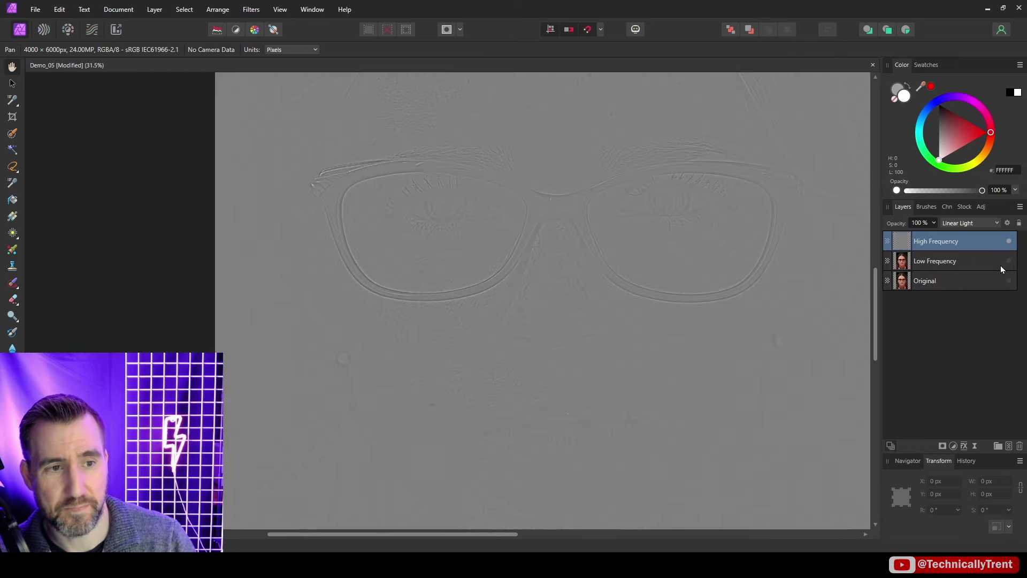
left_click(1007, 261)
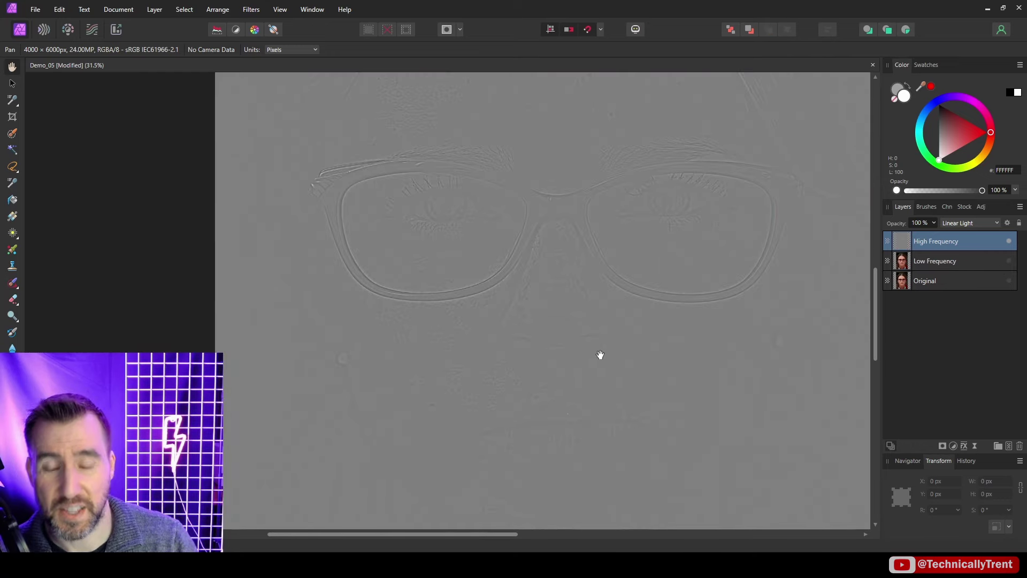
Step: Compare the Low Frequency layer, the High Frequency layer and both combined by toggling their visibility, ending on High Frequency alone
left_click(1009, 241)
left_click(1009, 261)
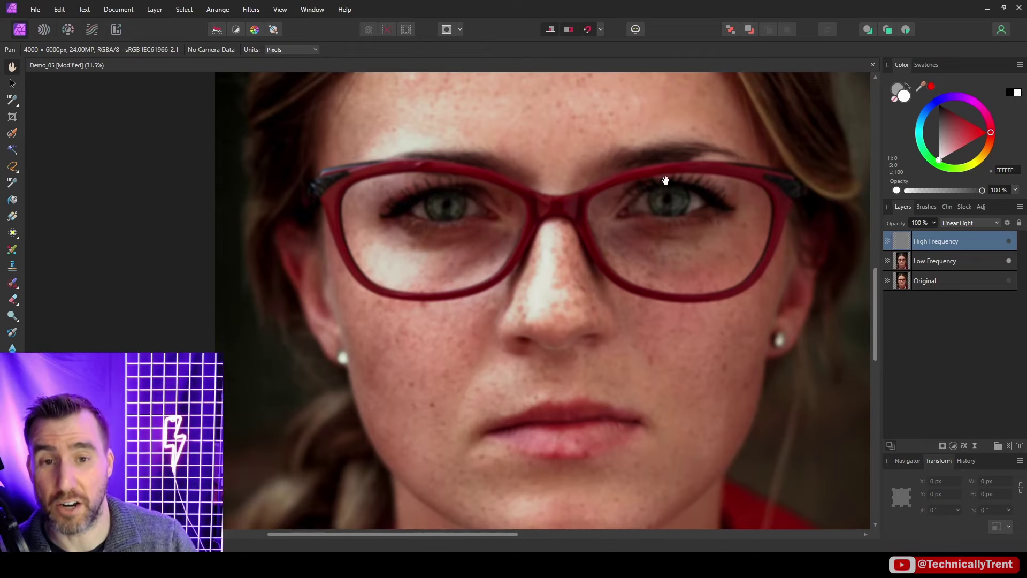
left_click(1009, 241)
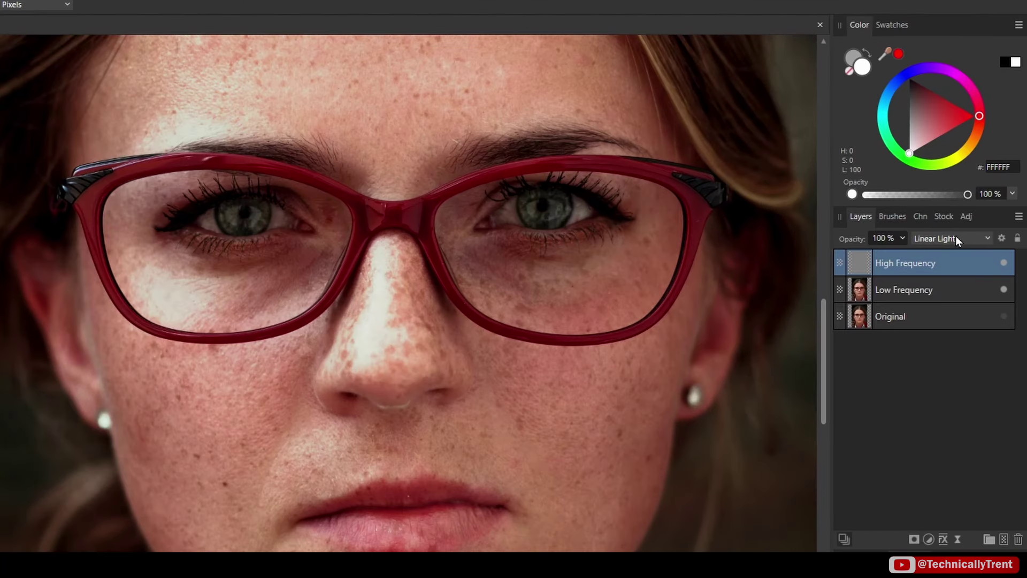
left_click(1004, 289)
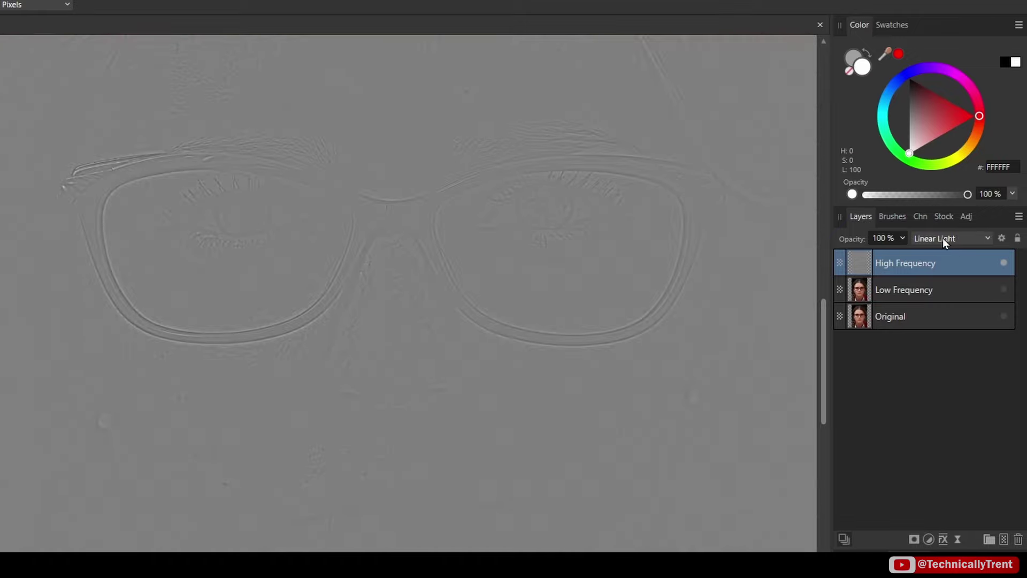
left_click(1004, 290)
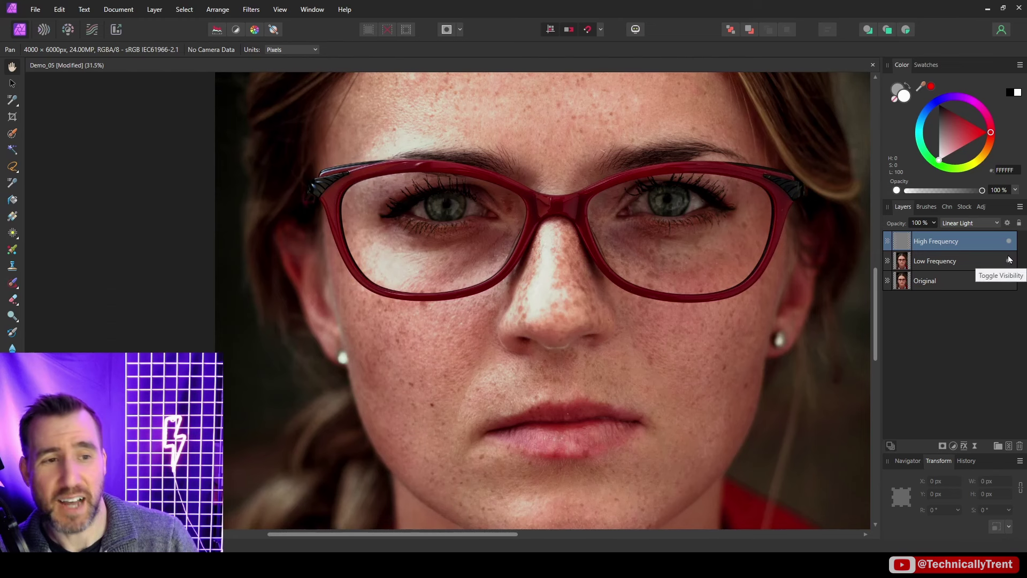
left_click(1009, 260)
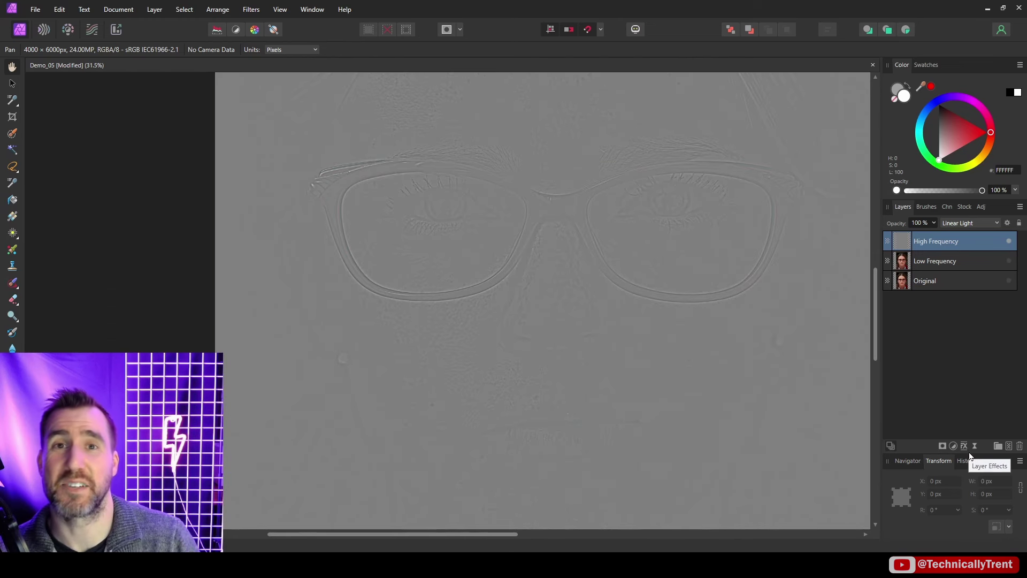
key("ctrl+z")
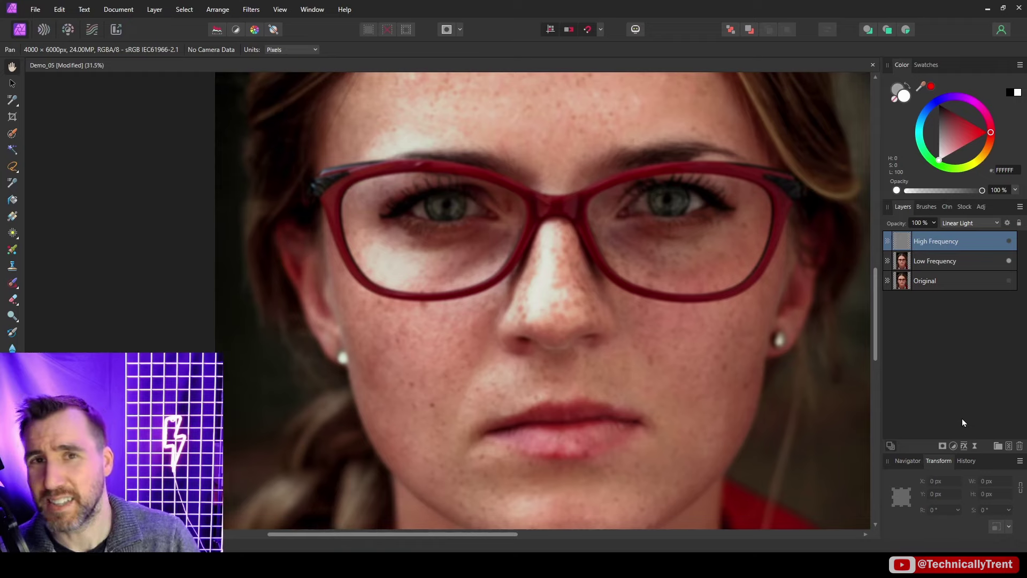
key("ctrl+shift+z")
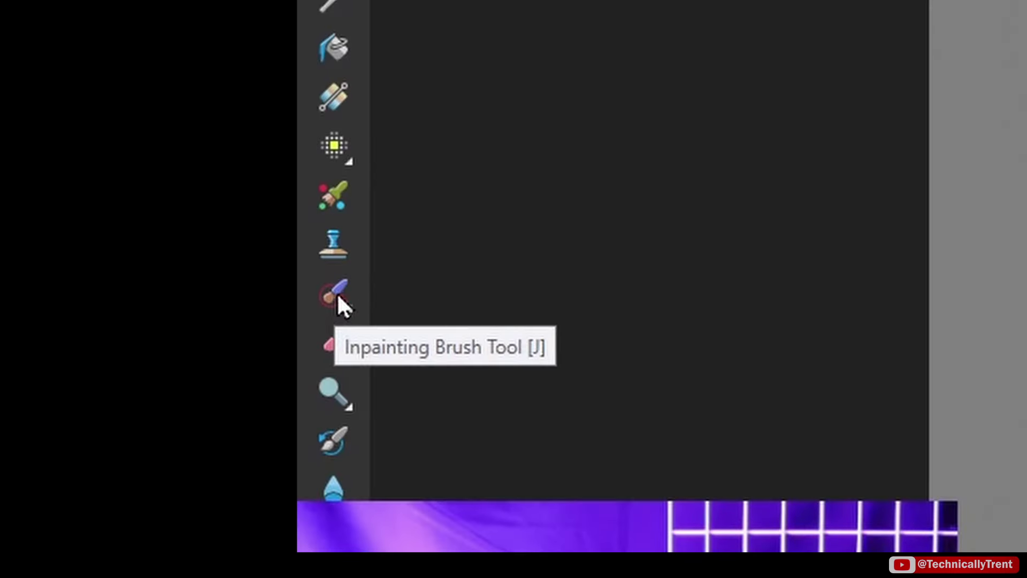
Step: Choose the Inpainting Brush Tool for the High Frequency layer and reduce the brush width to 30 px
left_click(336, 289)
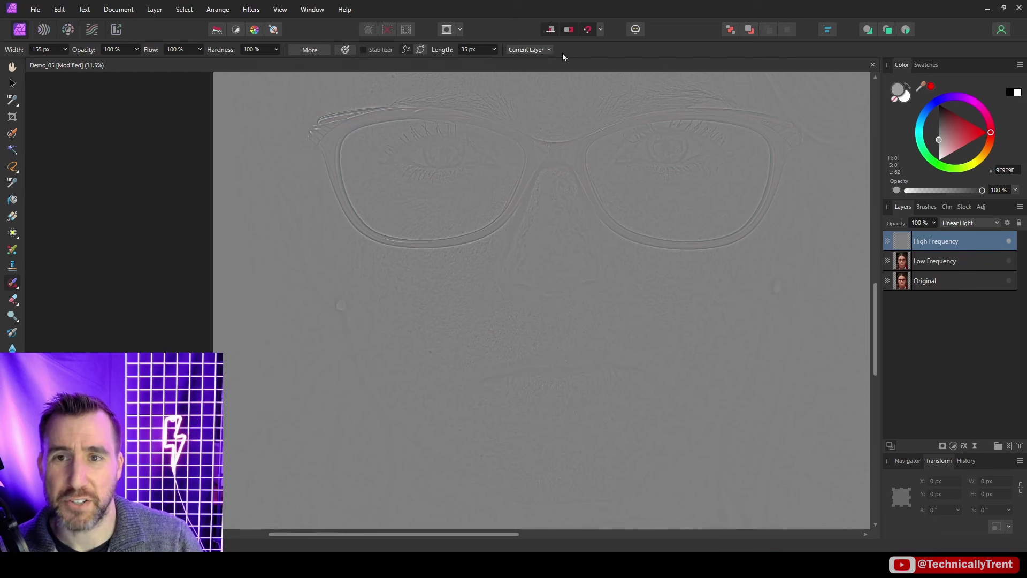
key("bracketleft")
key("bracketleft")
key("bracketleft")
key("bracketleft")
key("bracketleft")
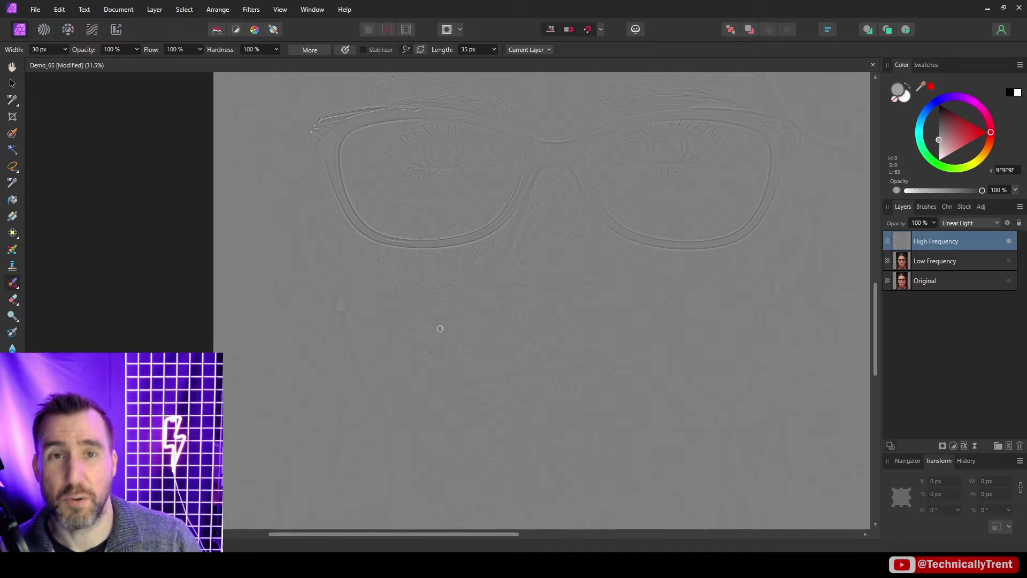
key("bracketleft")
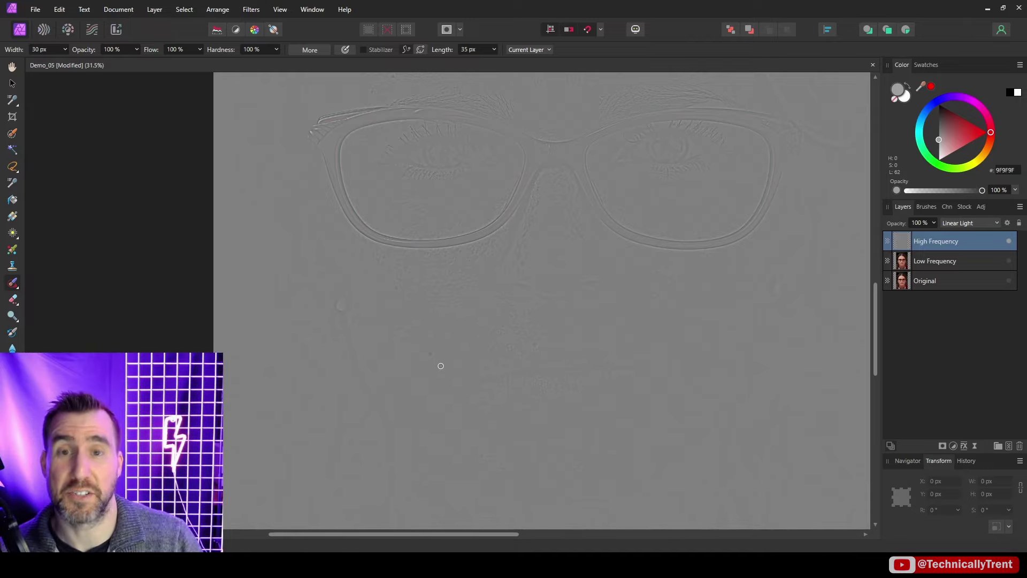
Step: Inpaint small dark blemishes on the cheek and around the mouth in the High Frequency layer
scroll(425, 385, "up", 2)
scroll(426, 385, "up", 2)
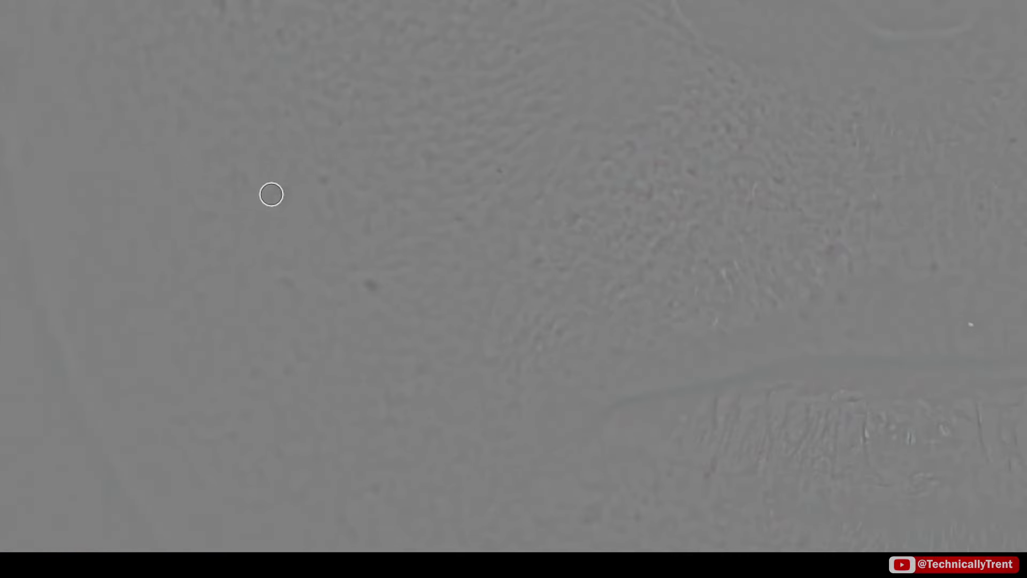
left_click(308, 217)
left_click(376, 287)
left_click(598, 516)
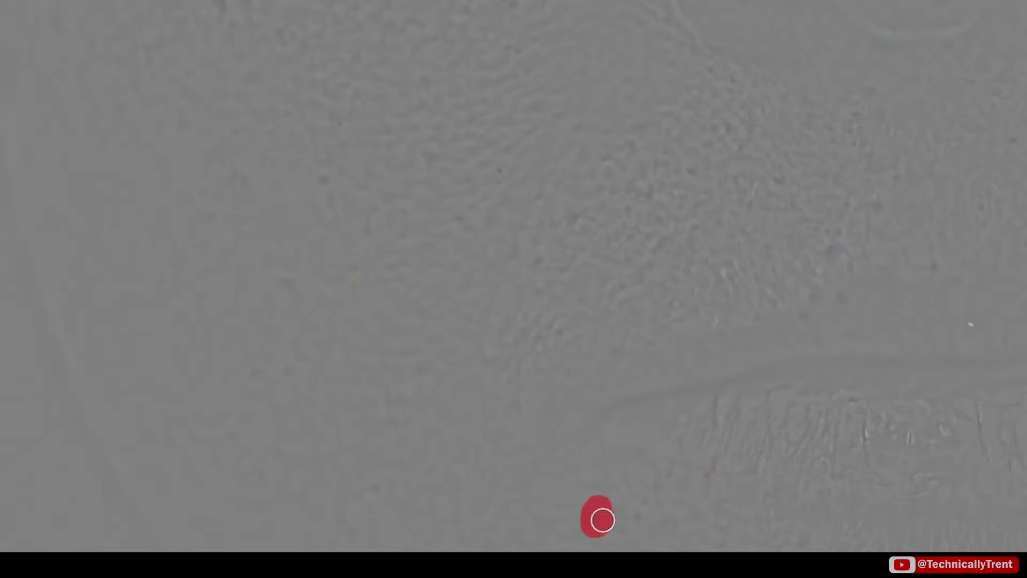
left_click(276, 94)
left_click(375, 524)
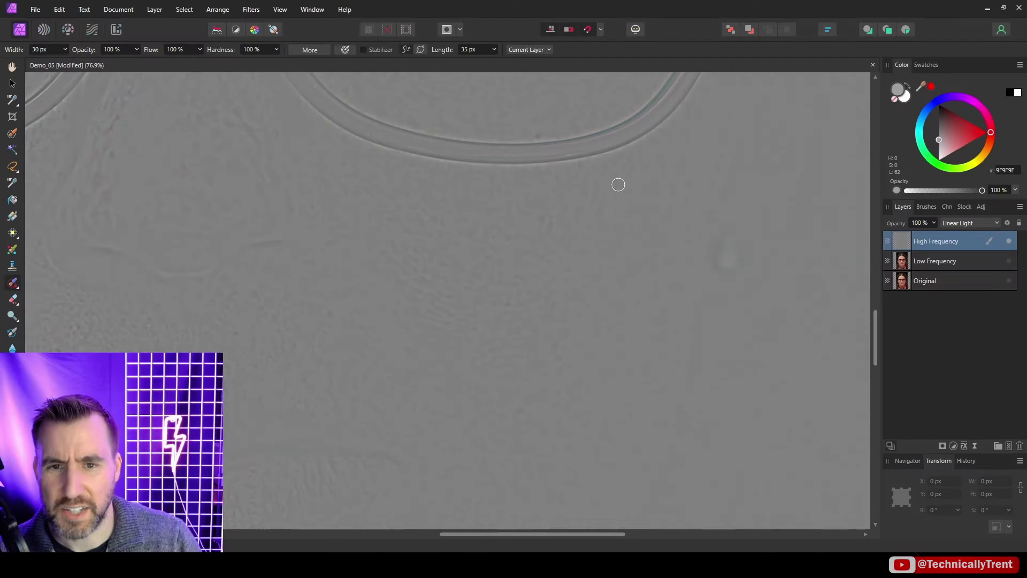
Step: Inpaint further skin marks on the other cheek and across the bridge of the nose in the High Frequency layer
left_click_drag(424, 287, 341, 316)
left_click(300, 298)
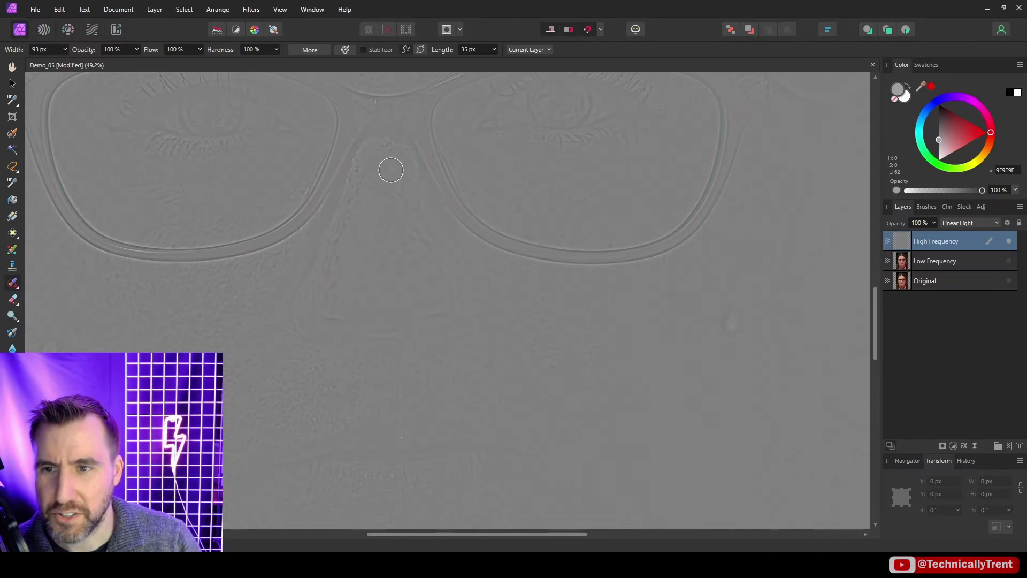
mouse_move(391, 170)
left_mouse_down()
mouse_move(410, 252)
mouse_move(395, 274)
mouse_move(381, 268)
mouse_move(392, 225)
mouse_move(383, 154)
left_mouse_up()
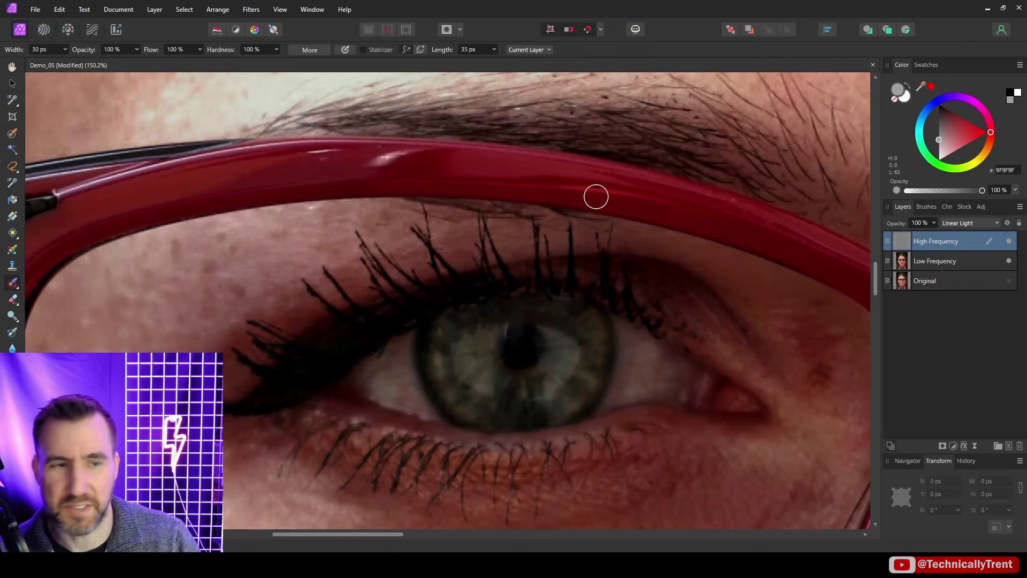
Step: Isolate the High Frequency layer and inpaint the texture in the eye white on both sides of the iris
left_click(903, 249, "alt")
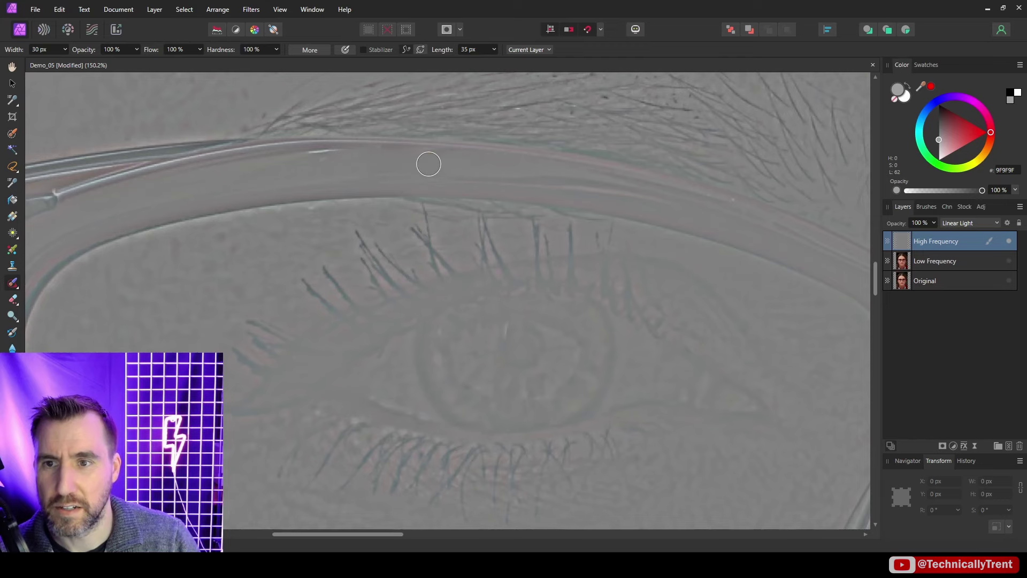
left_click(1009, 241, "alt")
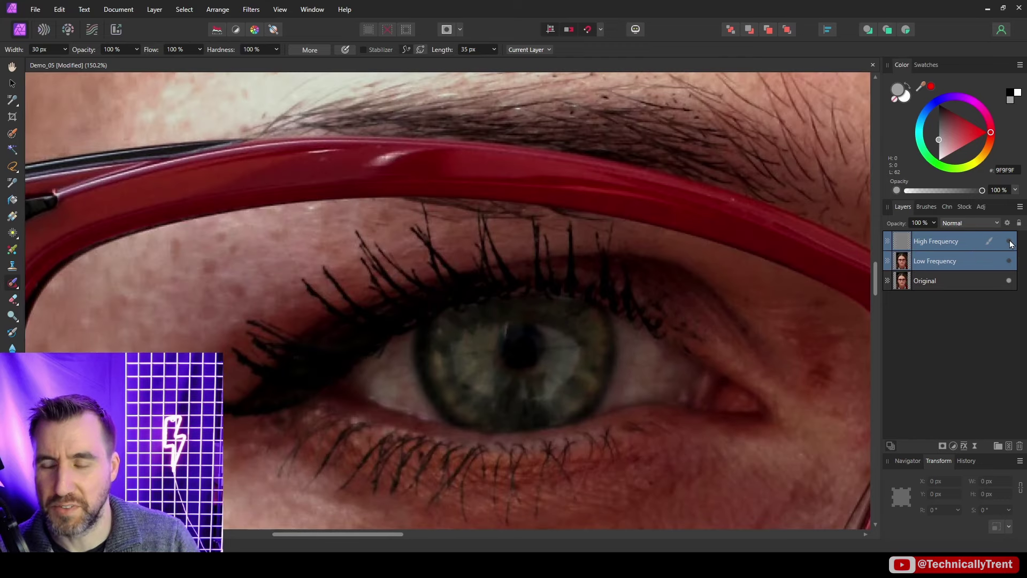
left_click(1011, 244, "alt")
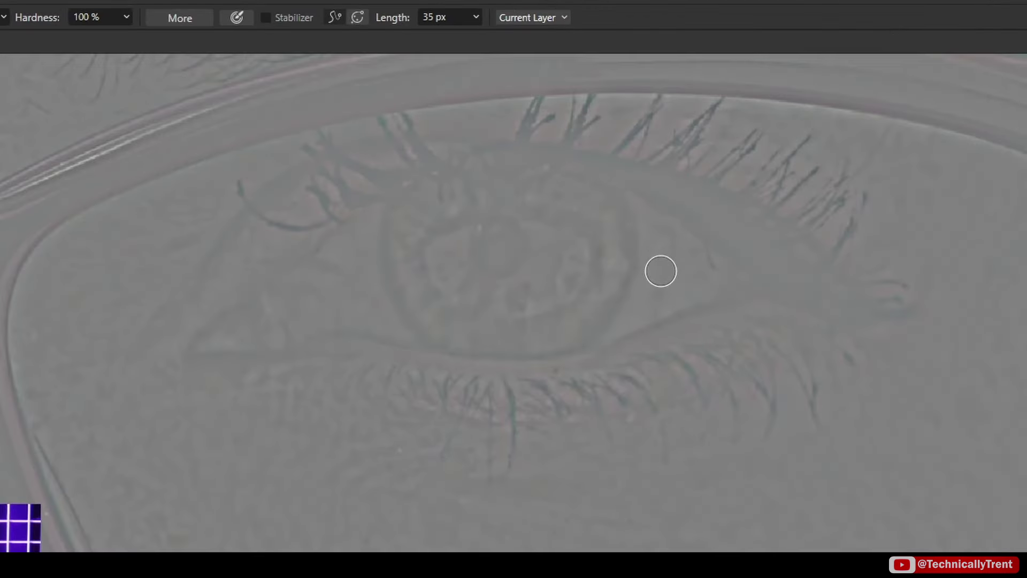
left_click_drag(660, 243, 658, 305)
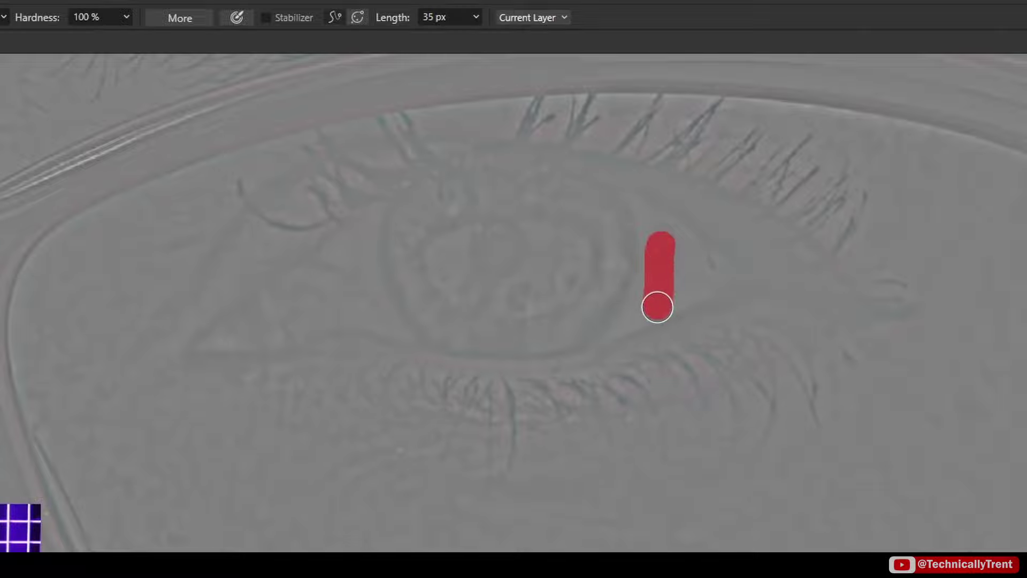
left_click_drag(701, 264, 714, 274)
left_click_drag(346, 266, 346, 293)
mouse_move(335, 265)
left_mouse_down()
mouse_move(321, 280)
mouse_move(321, 307)
mouse_move(377, 315)
mouse_move(367, 318)
left_mouse_up()
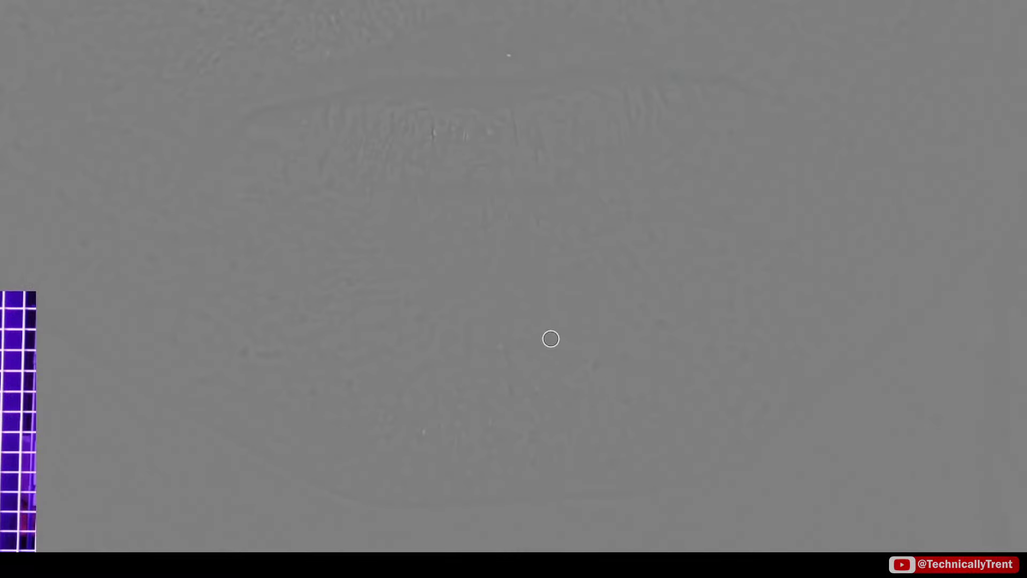
Step: Inpaint two small spots on the chin below the lips in the High Frequency layer
left_click(552, 340)
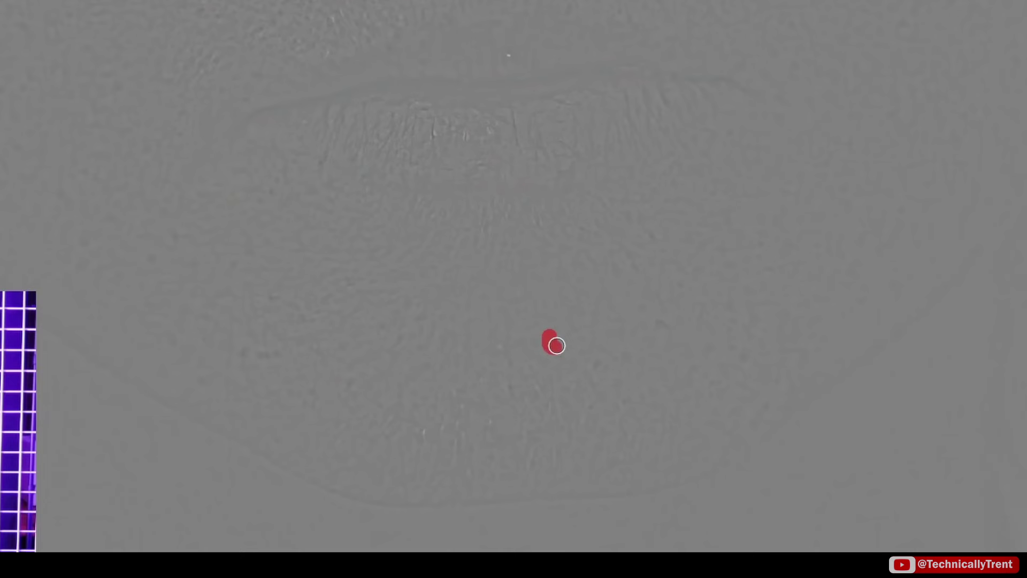
left_click(662, 328)
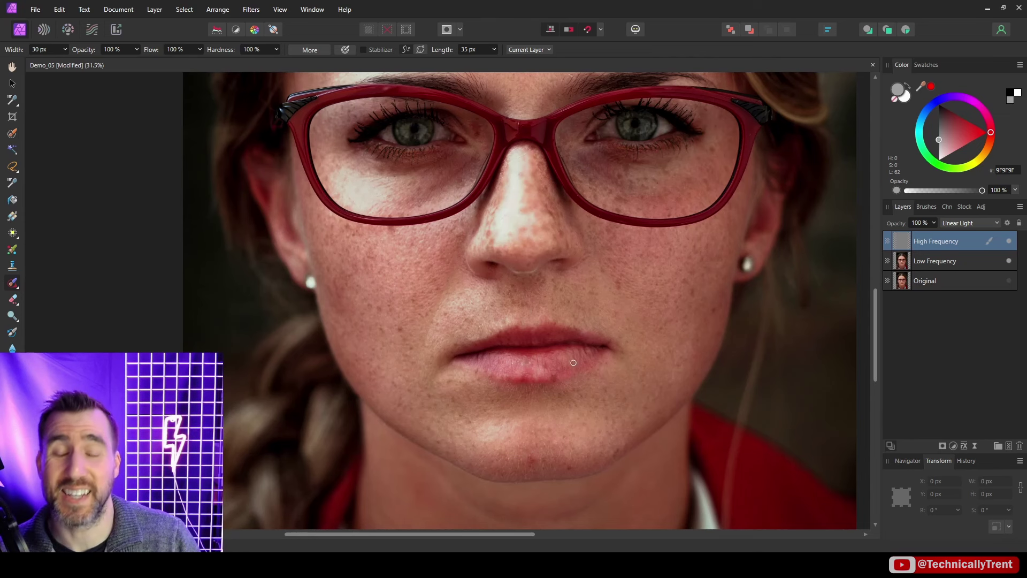
scroll(567, 417, "down", 2)
scroll(581, 328, "up", 3)
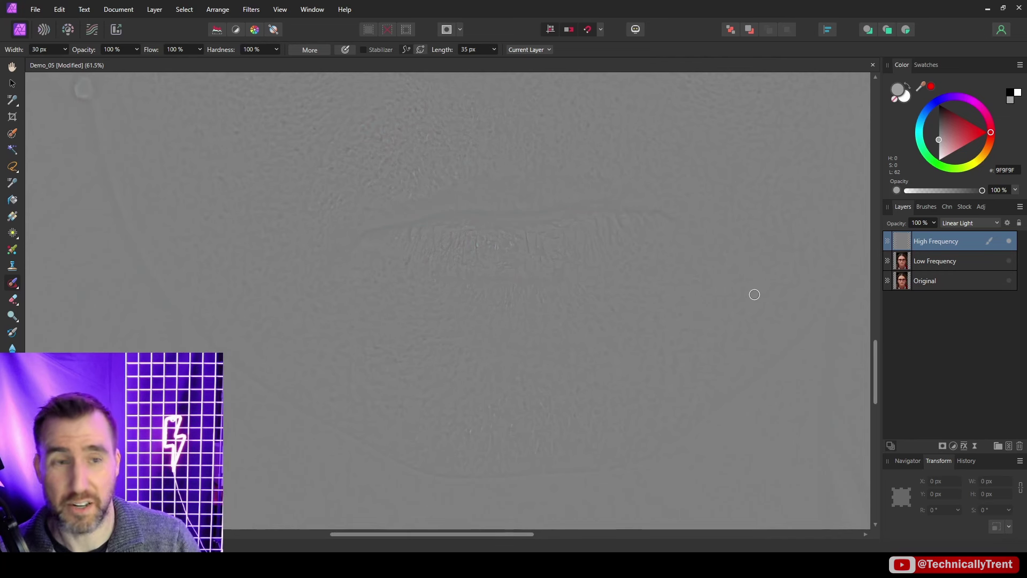
Step: Hide the High Frequency layer, then show and select the Low Frequency layer for editing
left_click(1009, 240)
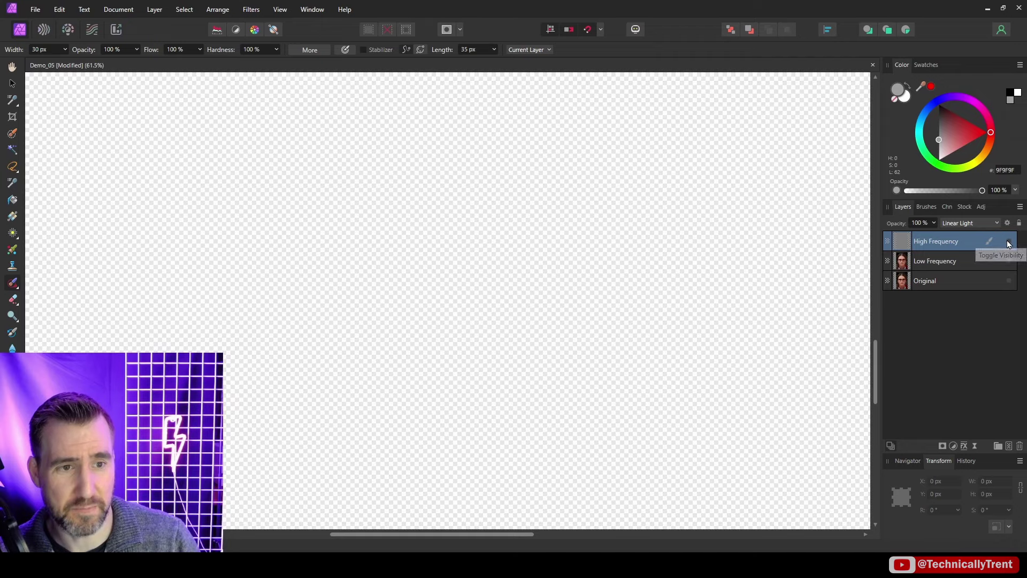
left_click(1009, 262)
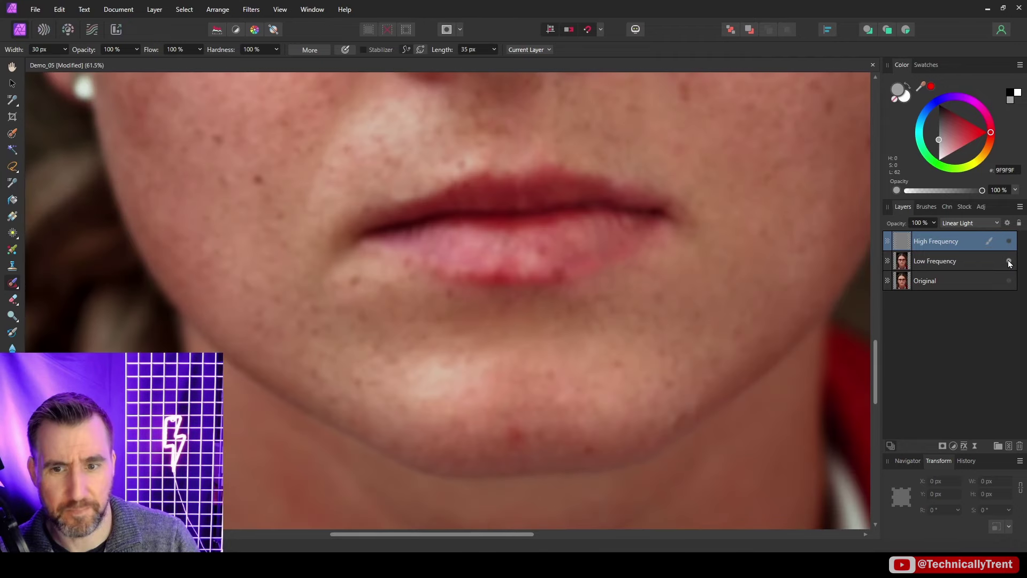
left_click(987, 261)
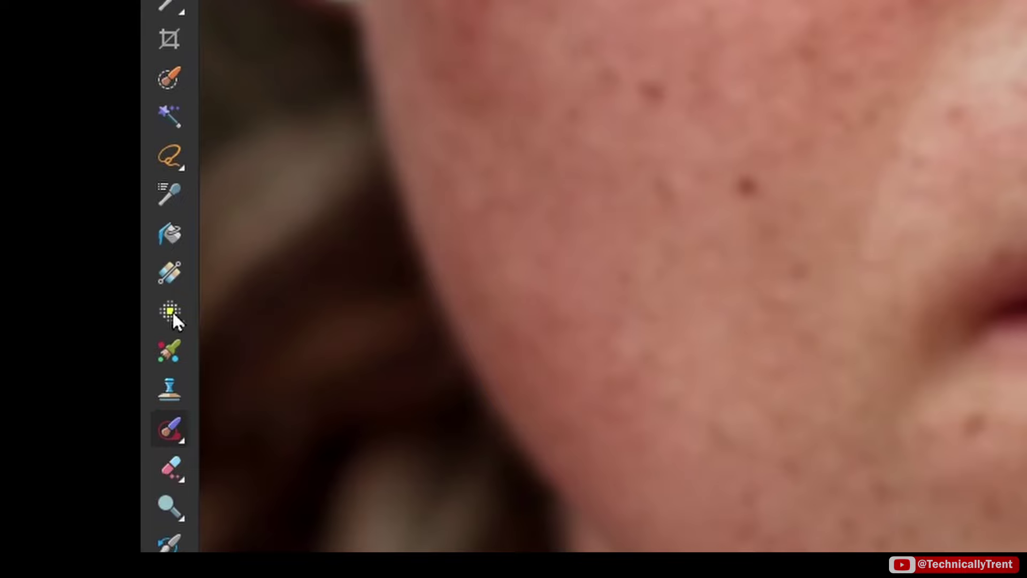
Step: Choose the Paint Brush Tool with the Basic 32 px Round Soft Brush and set its flow to 9%
left_click(12, 233)
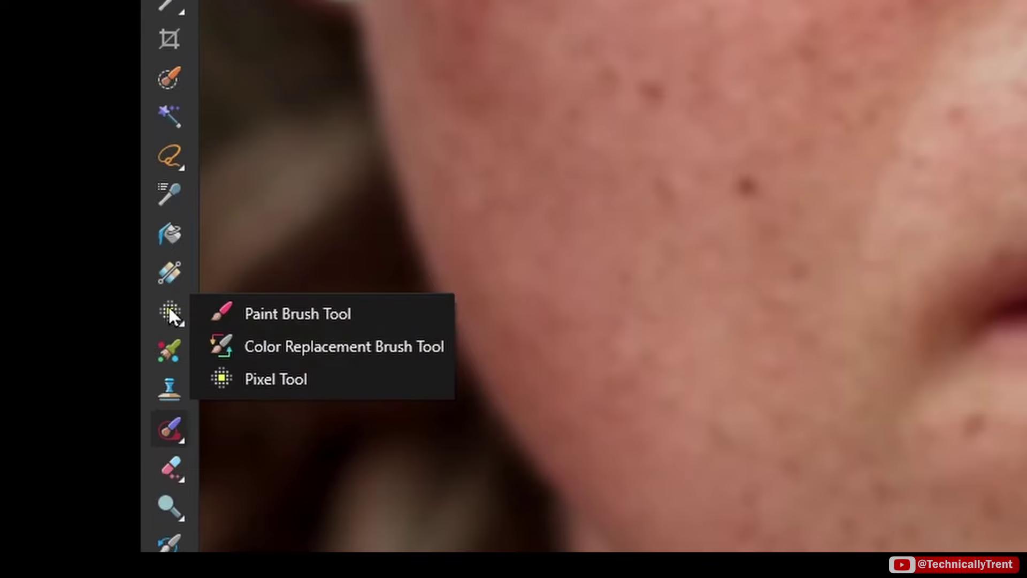
left_click(268, 315)
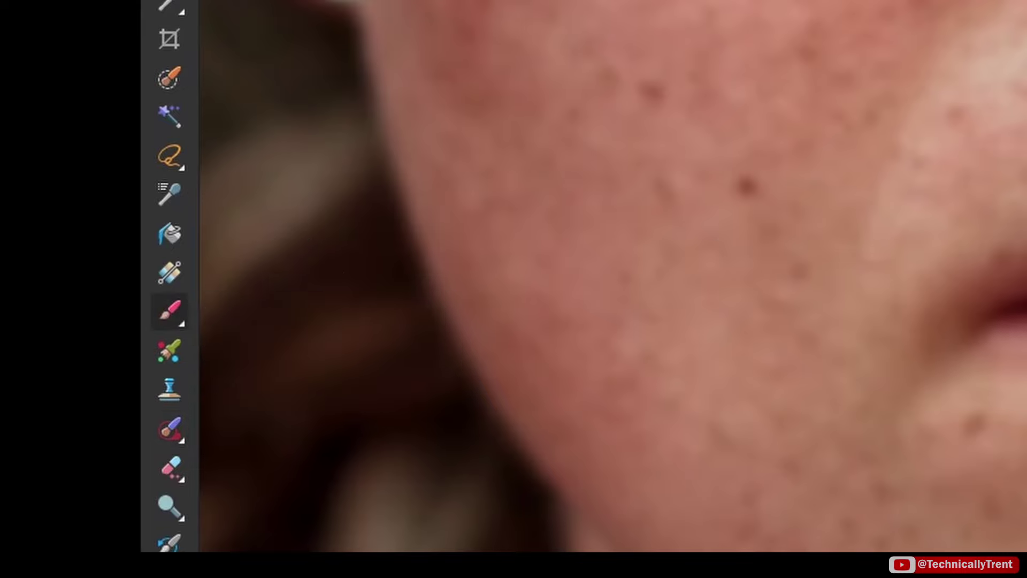
left_click(924, 223)
left_click(905, 248)
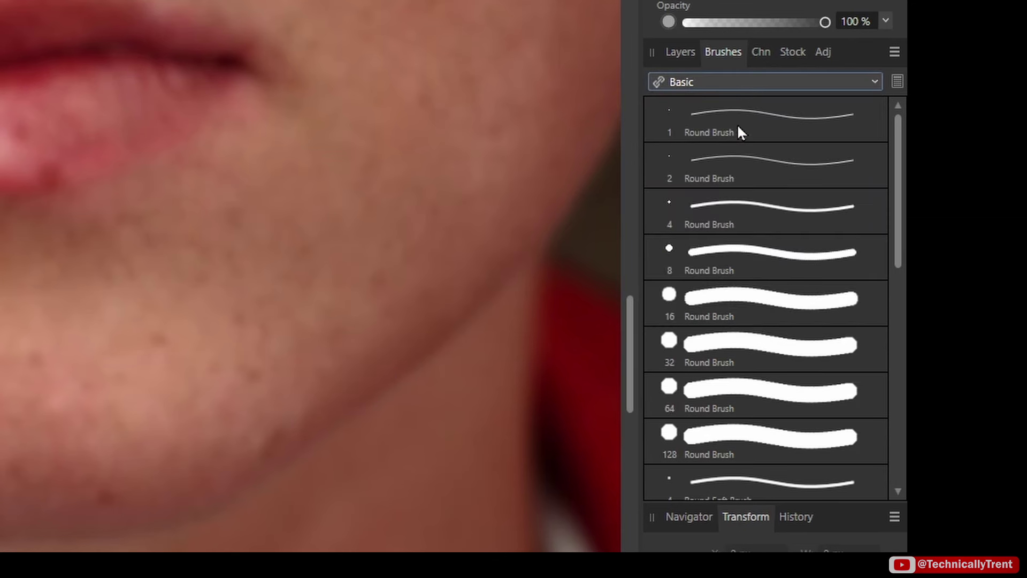
scroll(714, 342, "down", 5)
left_click(755, 391)
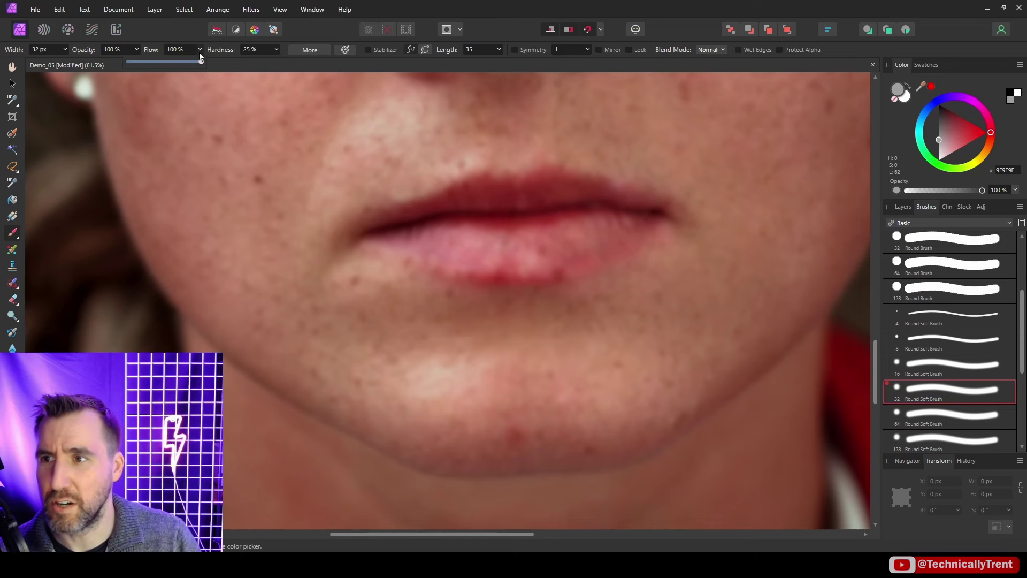
left_click_drag(146, 64, 134, 64)
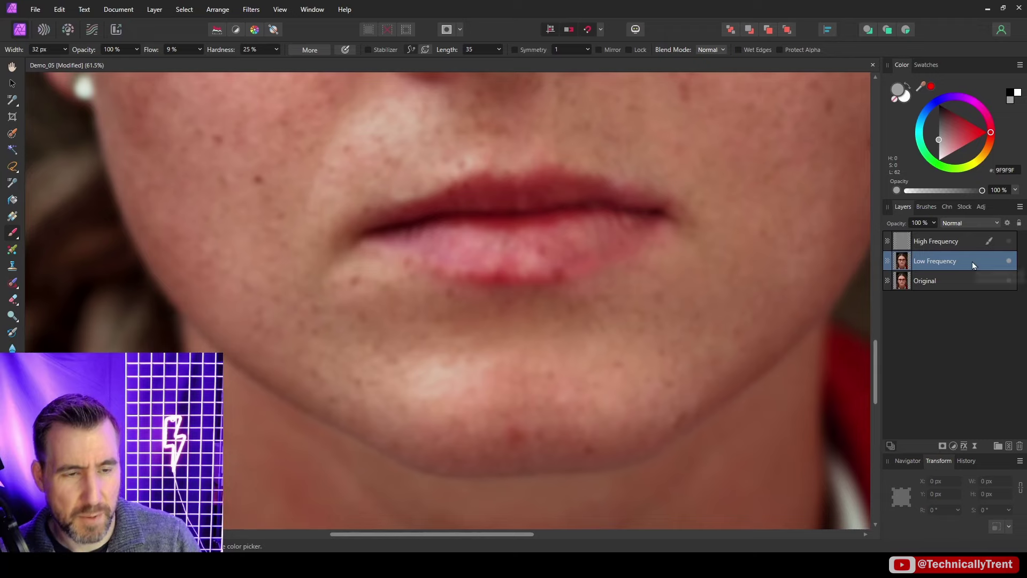
Step: Sample brush colours from the Low Frequency layer at the chin, the skin below the mouth and the lower lip's edge
scroll(523, 312, "up", 1)
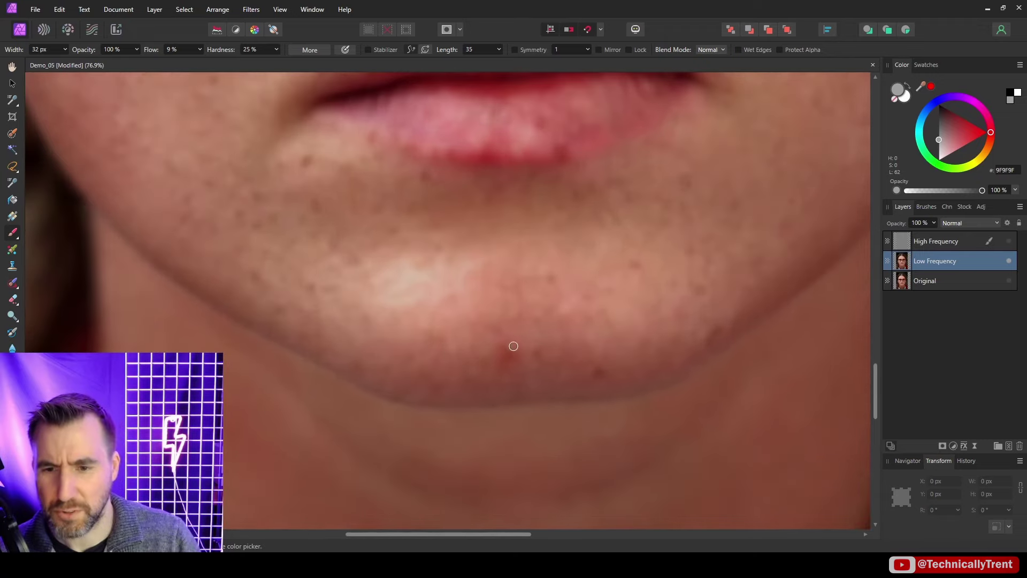
left_click(481, 345, "alt")
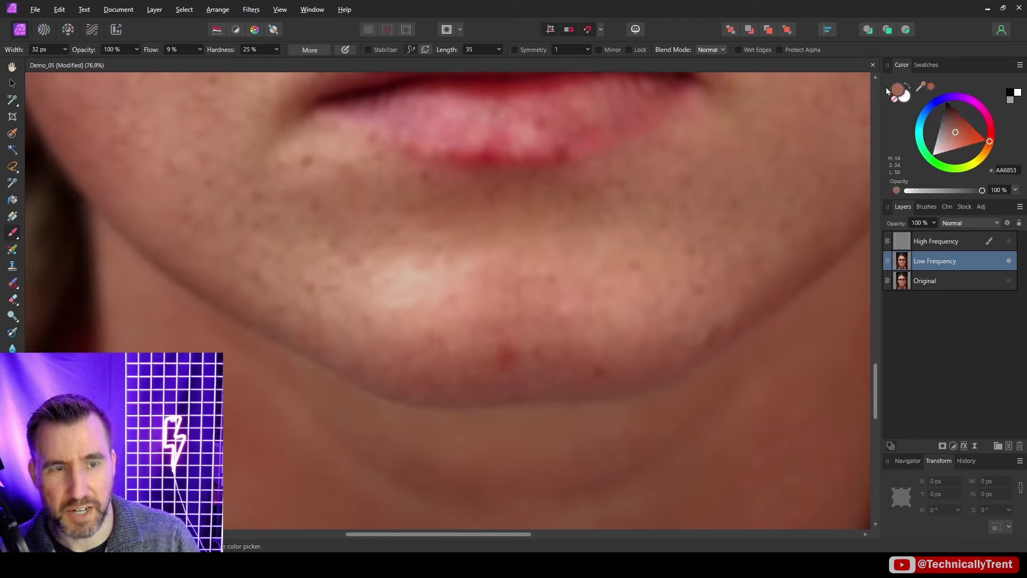
left_click(482, 230, "alt")
left_click(460, 169, "alt")
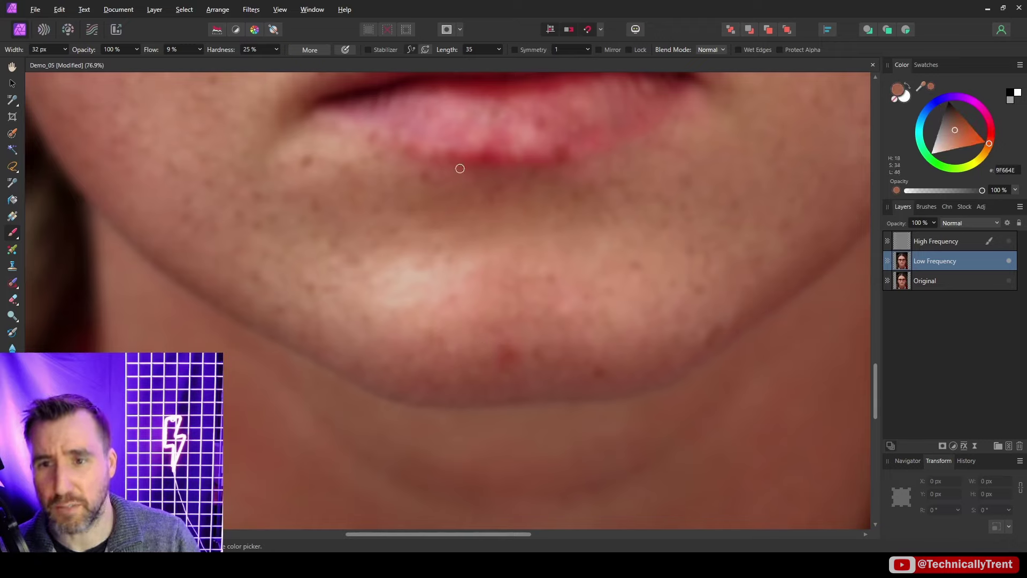
left_click(486, 155, "alt")
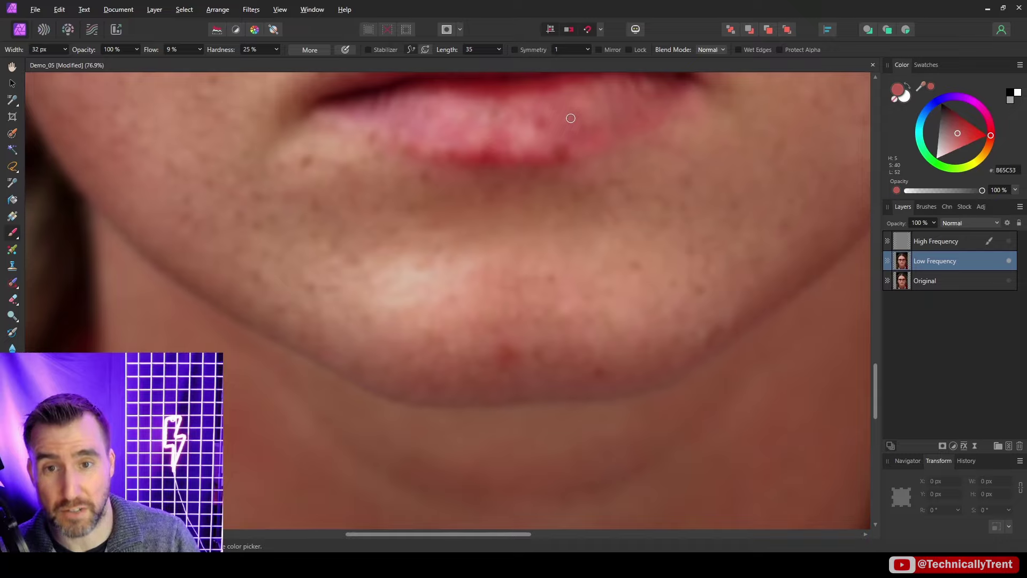
Step: Sample the skin colour below the lower lip's corner for the chin retouch, then select the Low Frequency and High Frequency layers together
left_click(665, 181, "alt")
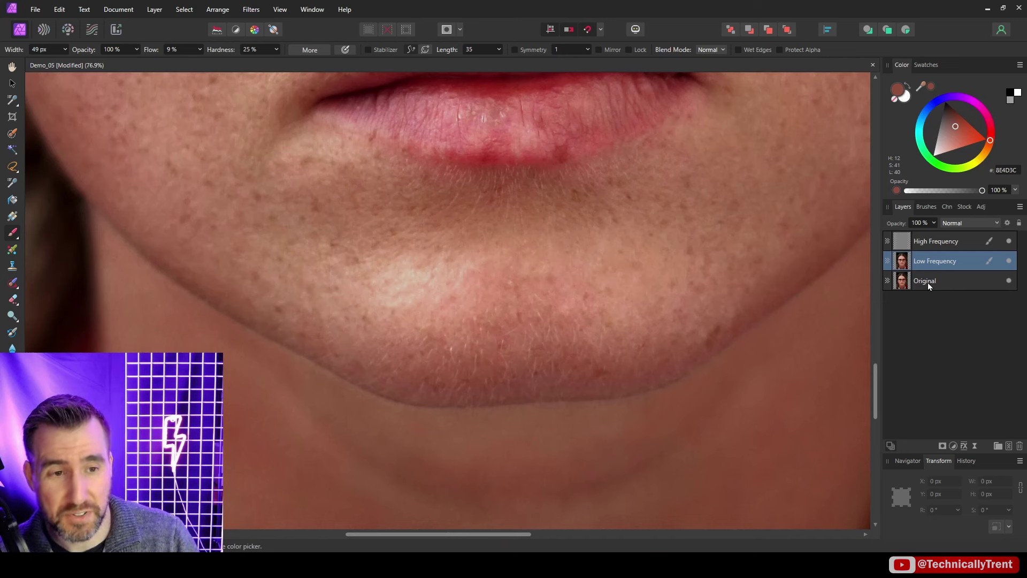
left_click(927, 282)
left_click(931, 262)
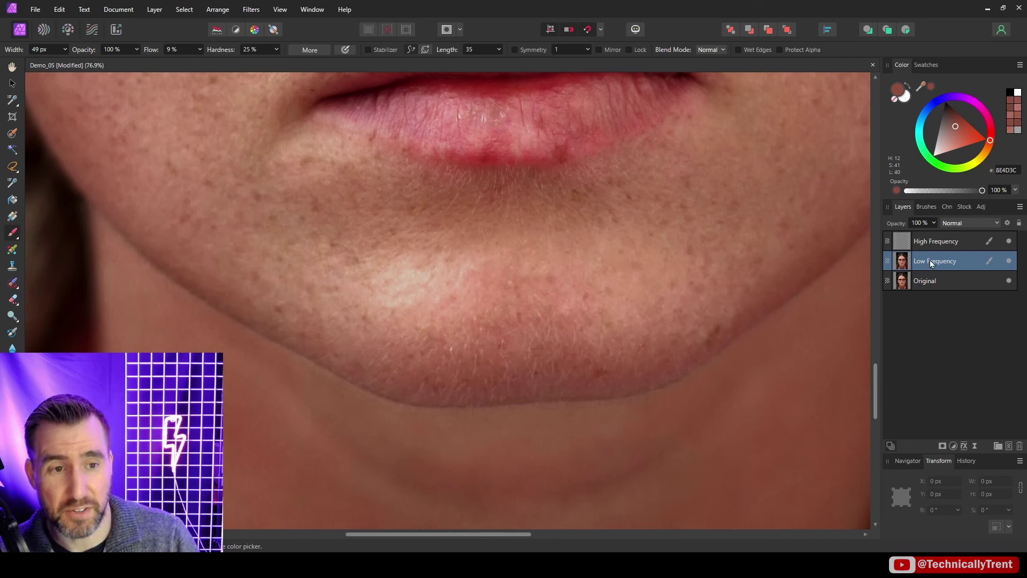
left_click(936, 242, "shift")
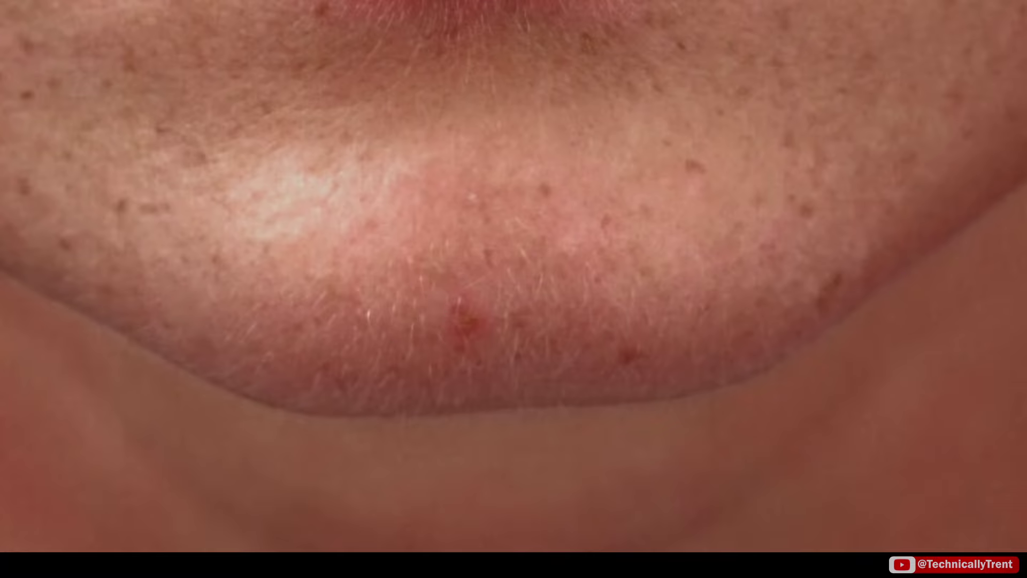
Step: Compare the chin before and after the frequency separation retouch
left_click(468, 320)
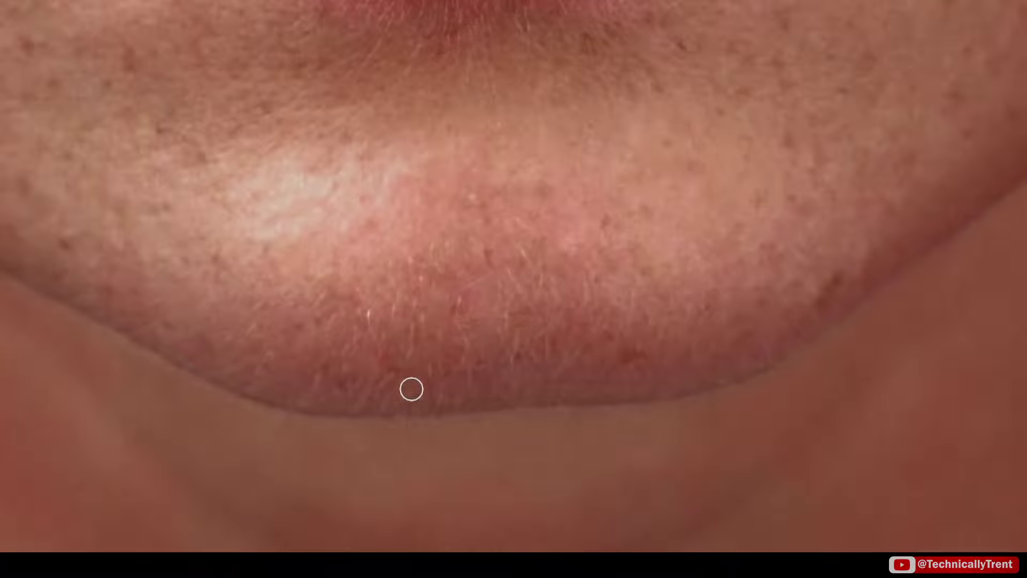
key("ctrl+z")
key("ctrl+shift+z")
key("ctrl+z")
key("ctrl+shift+z")
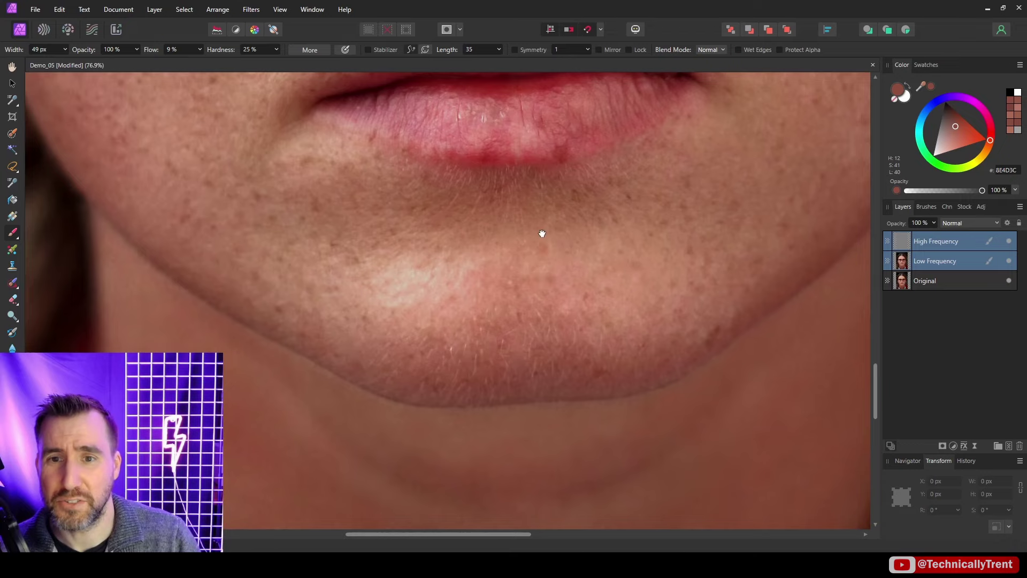
Step: With the High Frequency layer hidden, paint over the dark spot on the lower lip's edge in the Low Frequency layer, then show High Frequency again
left_click_drag(541, 231, 546, 342)
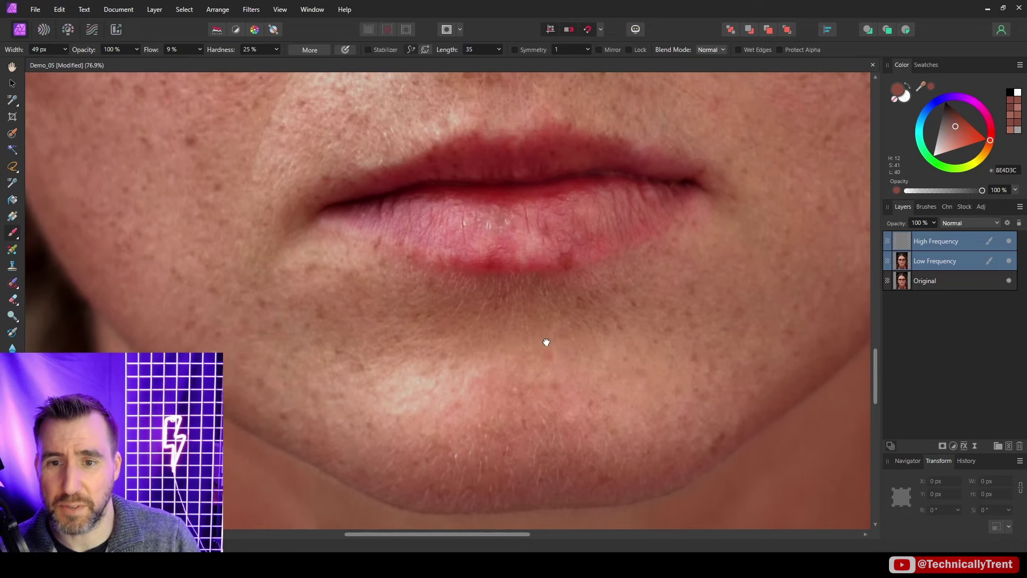
scroll(526, 182, "up", 2)
left_click(1011, 263)
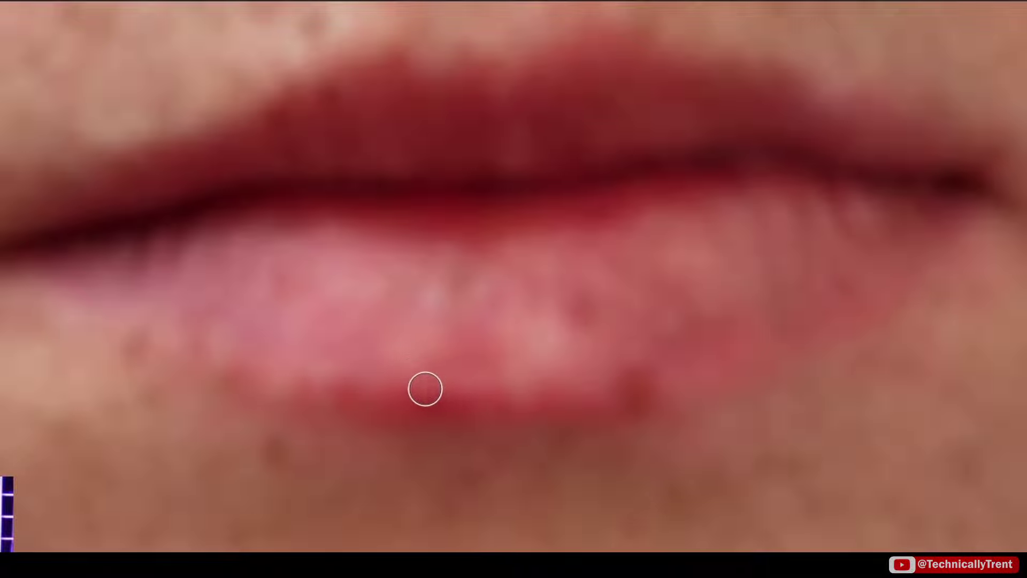
mouse_move(617, 395)
left_mouse_down()
mouse_move(627, 371)
mouse_move(599, 381)
mouse_move(641, 381)
mouse_move(620, 407)
left_mouse_up()
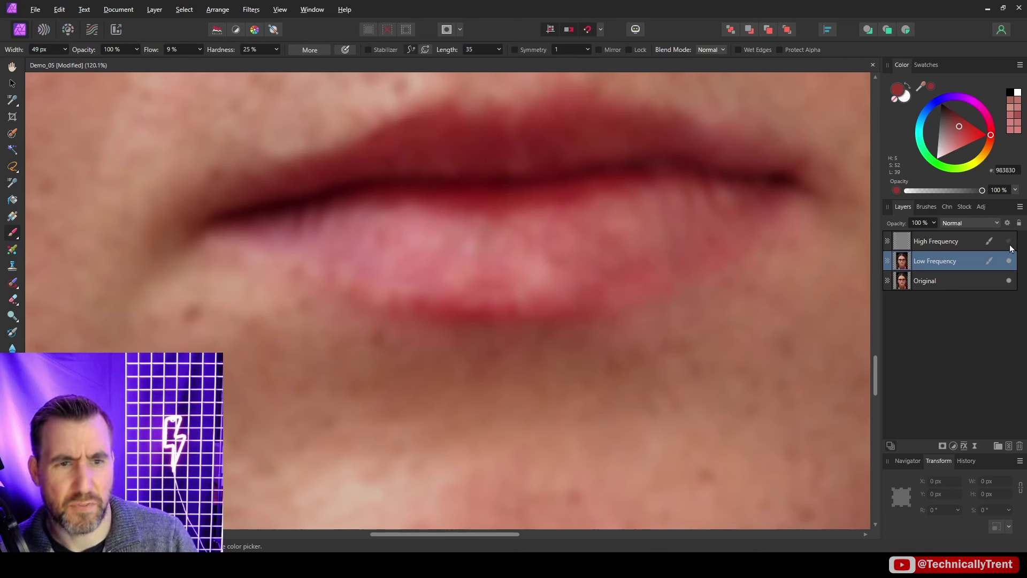
left_click(1008, 242)
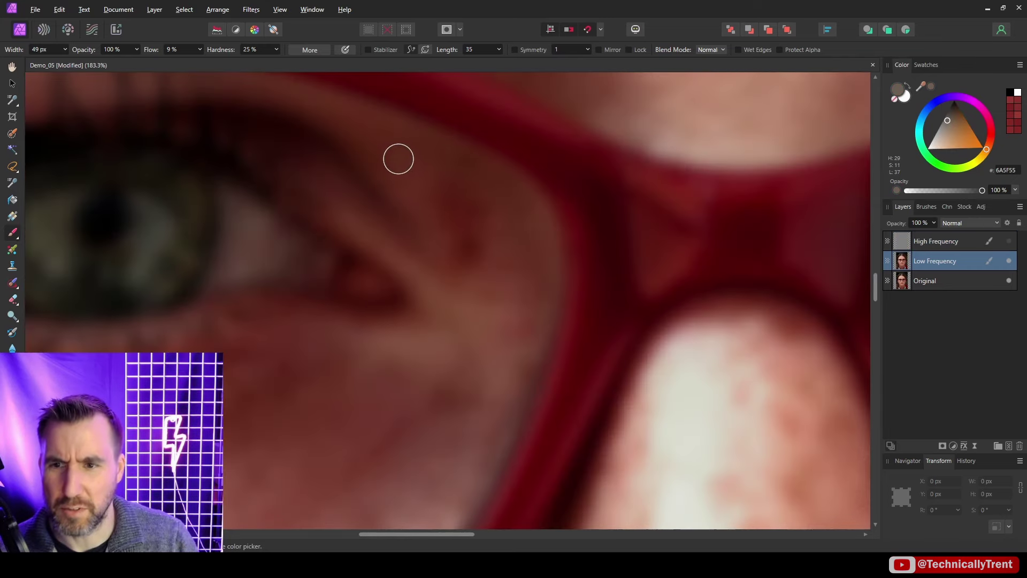
Step: In the Low Frequency layer, sample the eyelid skin colour near the inner eye corner and paint over the red spot beside it
left_click(398, 159, "alt")
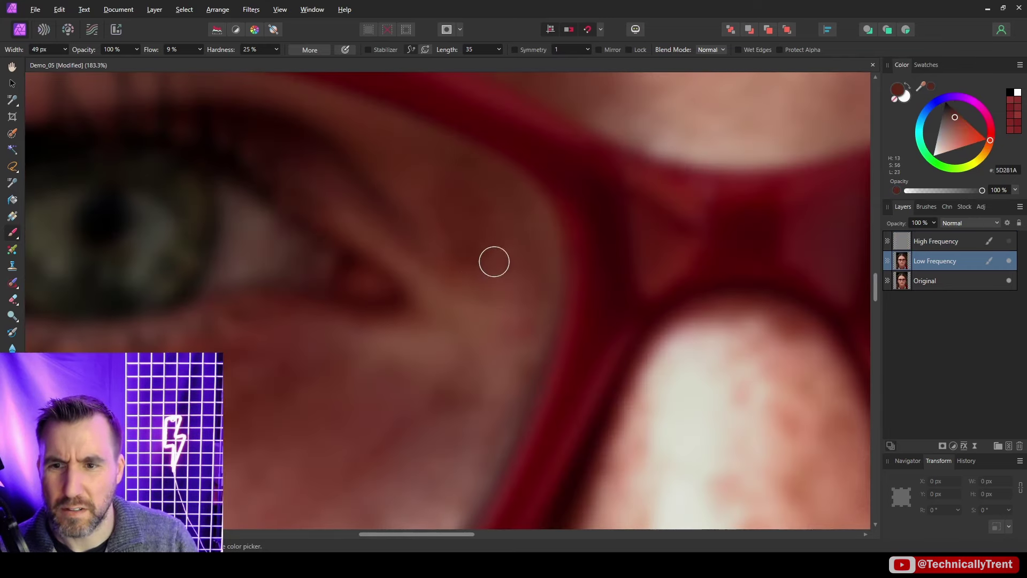